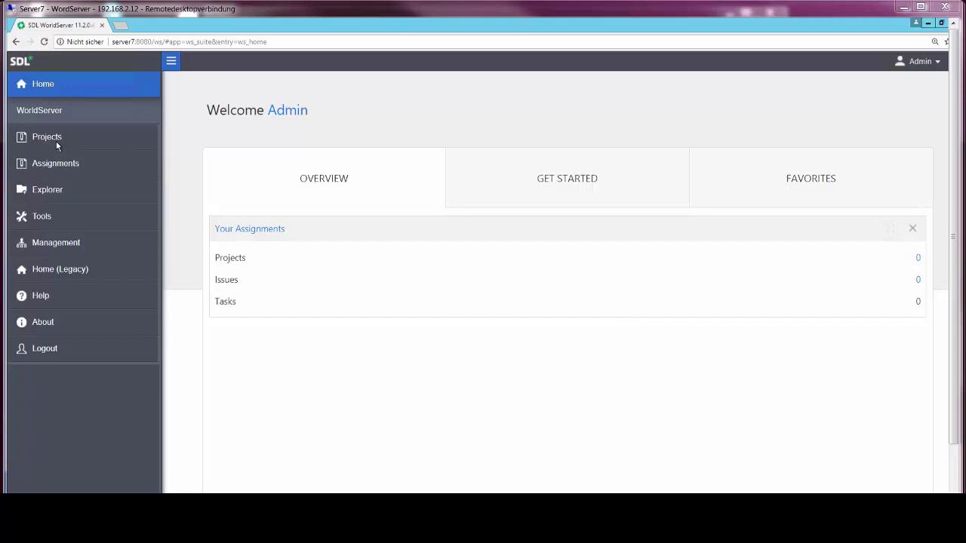
# Start a new project named ETUG_Test with client MT_and_DQF_Client, source locale German (Germany) and project type DQF_Project_MT.
pyautogui.click(56, 142)
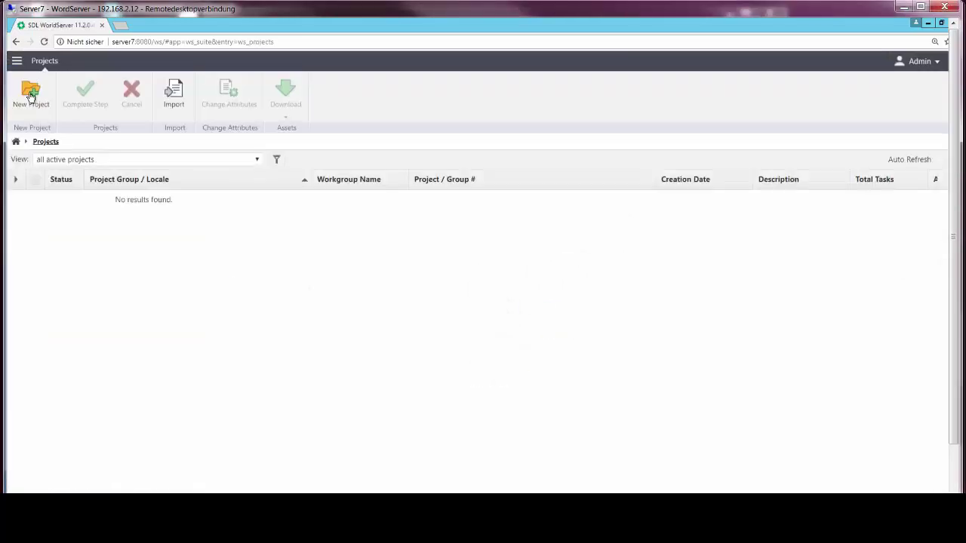
pyautogui.click(30, 92)
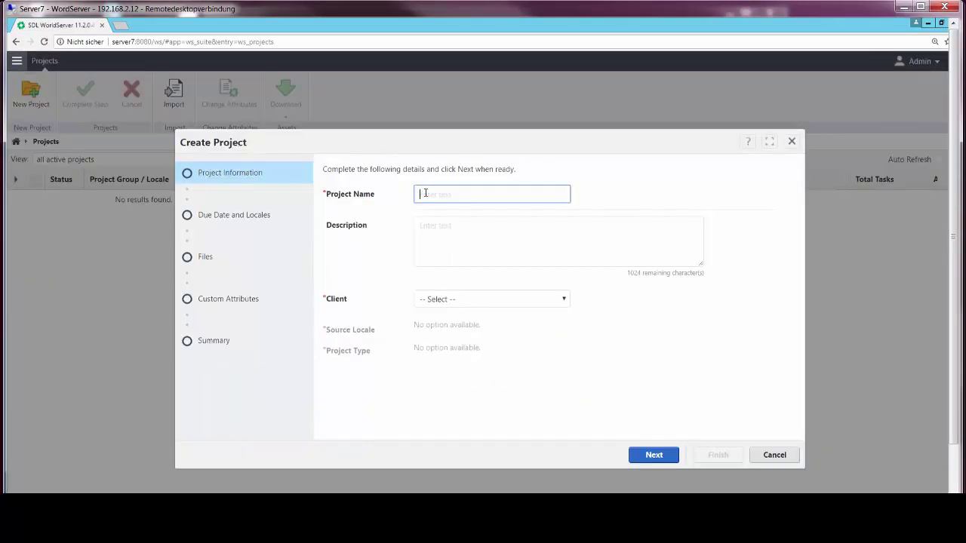
pyautogui.write('ETUG_Test')
pyautogui.click(567, 300)
pyautogui.click(537, 358)
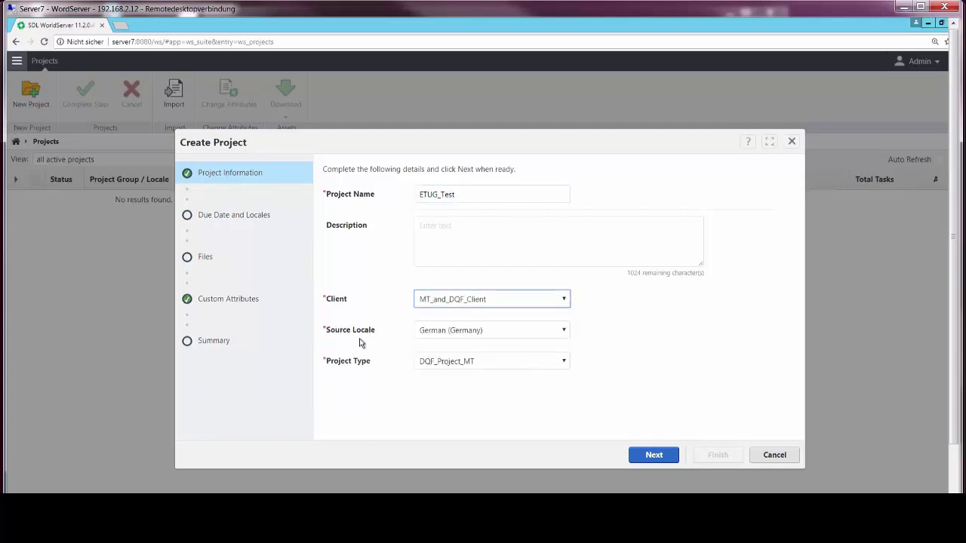
pyautogui.click(461, 365)
pyautogui.click(463, 388)
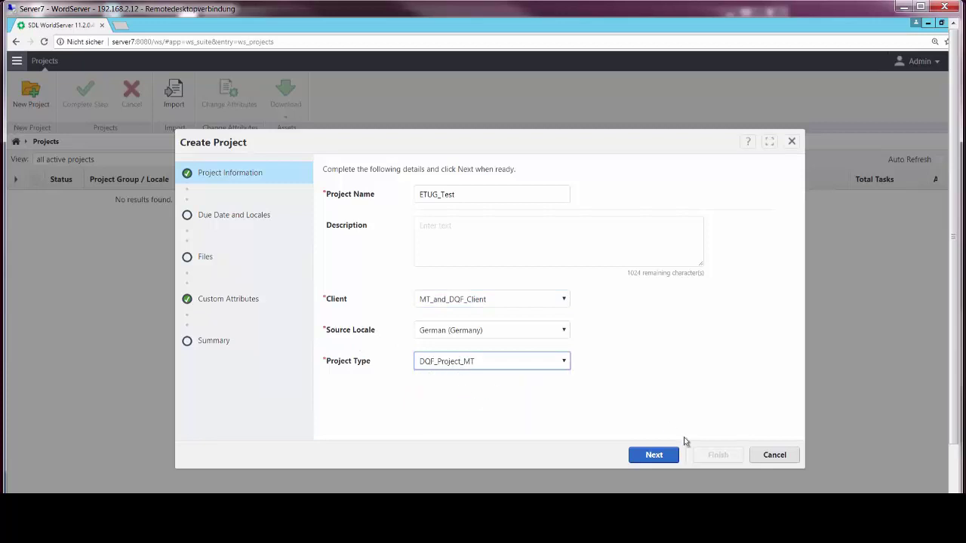
pyautogui.click(654, 456)
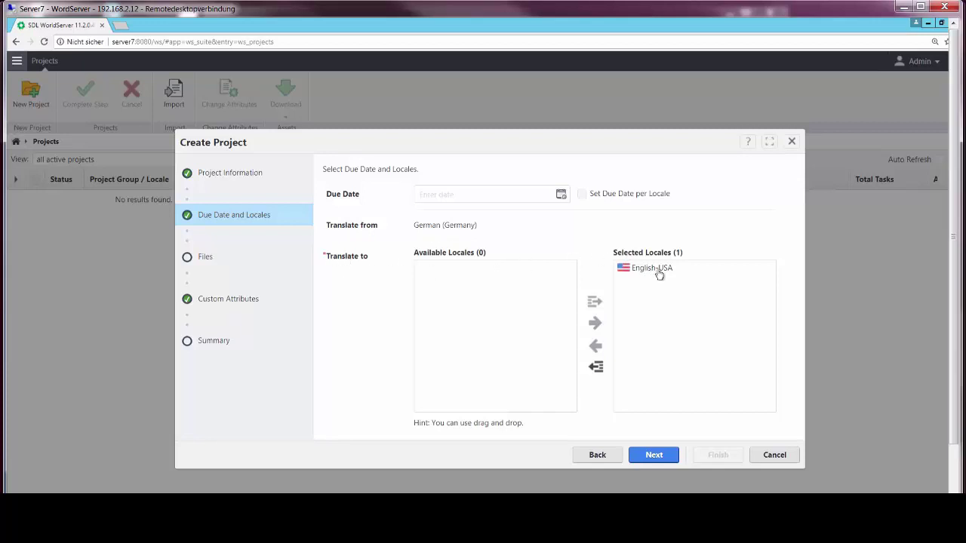
# Accept English-USA as the target locale and upload Testtext from the ETUG_presentation folder as the project file.
pyautogui.click(653, 458)
pyautogui.click(573, 194)
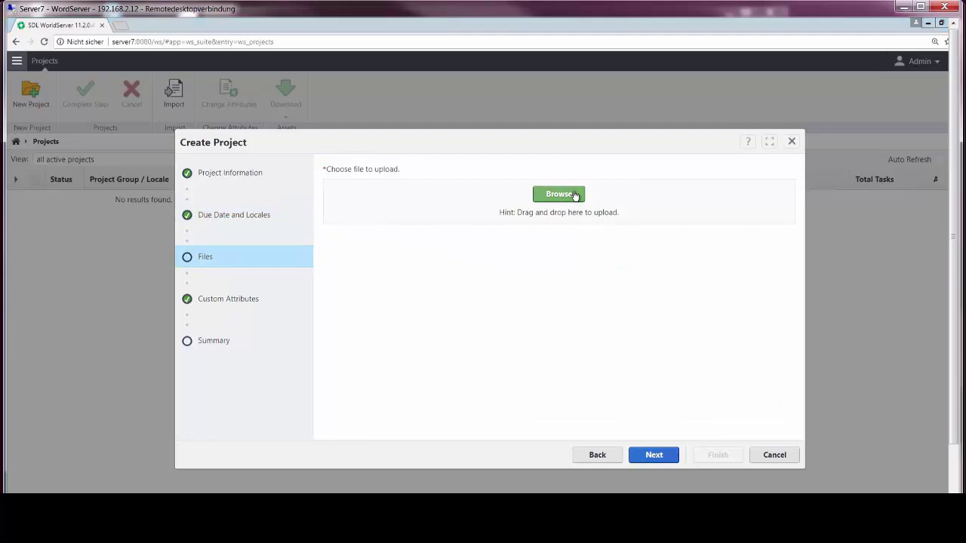
pyautogui.click(124, 90)
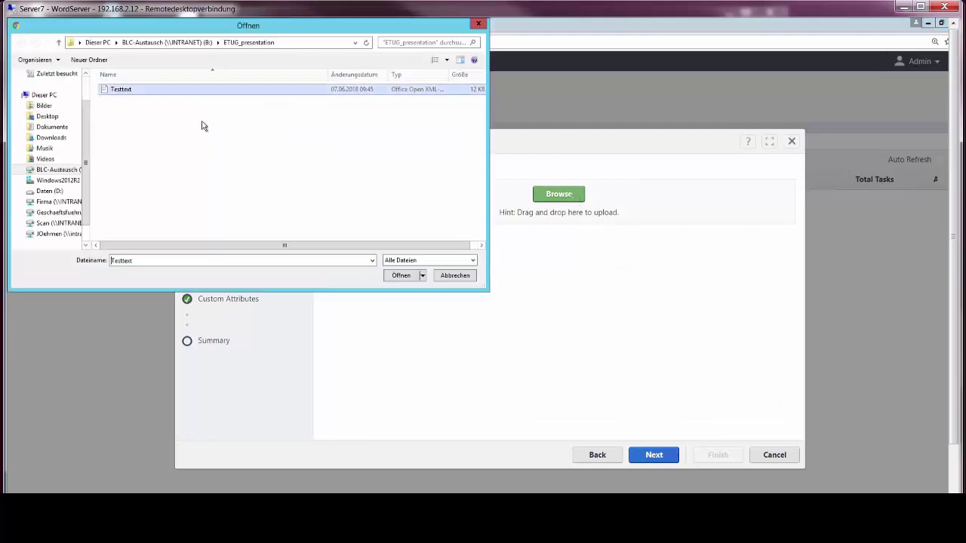
pyautogui.click(402, 277)
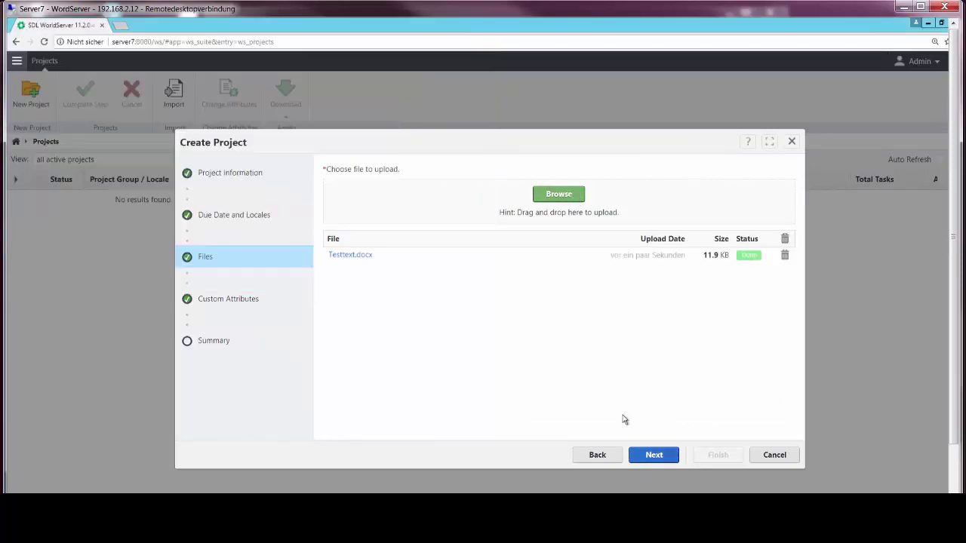
# Keep the DQF Project Indicator enabled and finish creating the project.
pyautogui.click(638, 459)
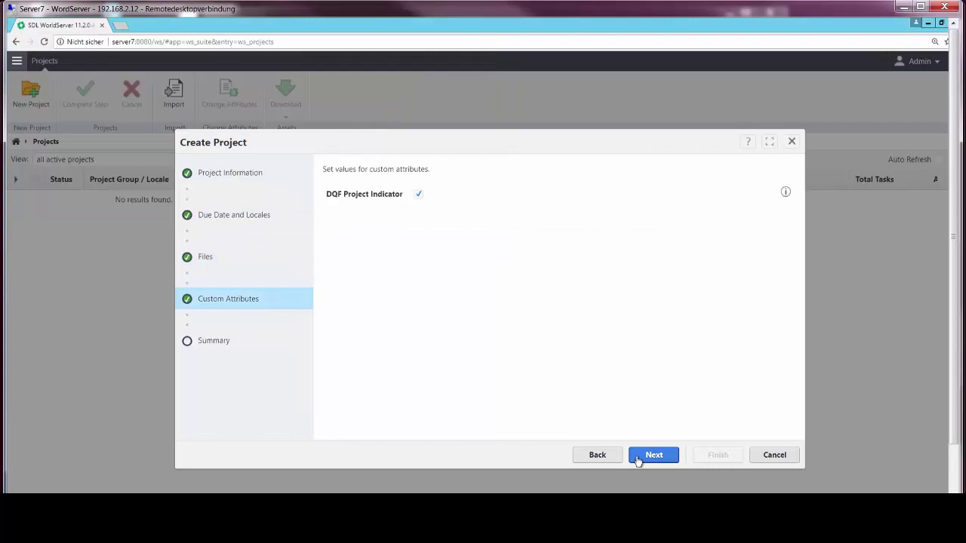
pyautogui.click(638, 459)
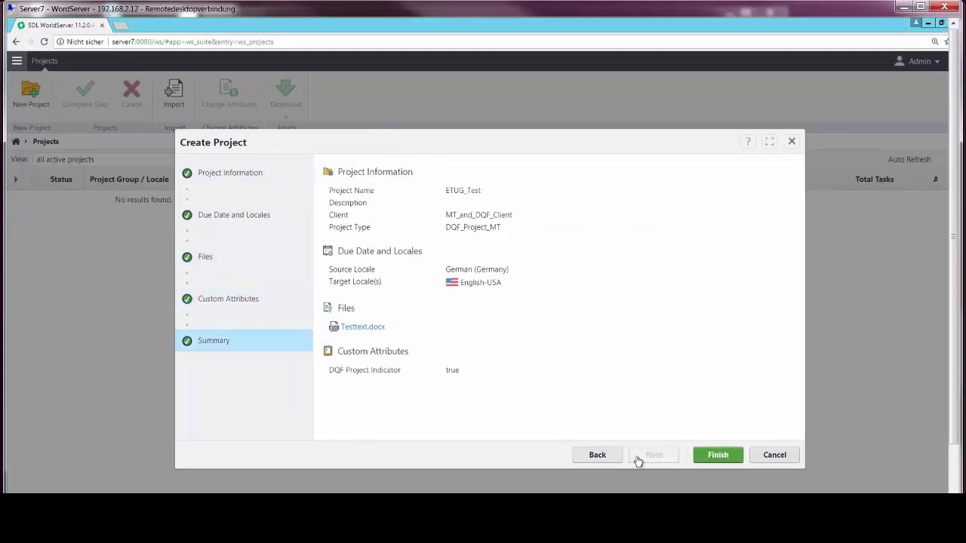
pyautogui.click(717, 455)
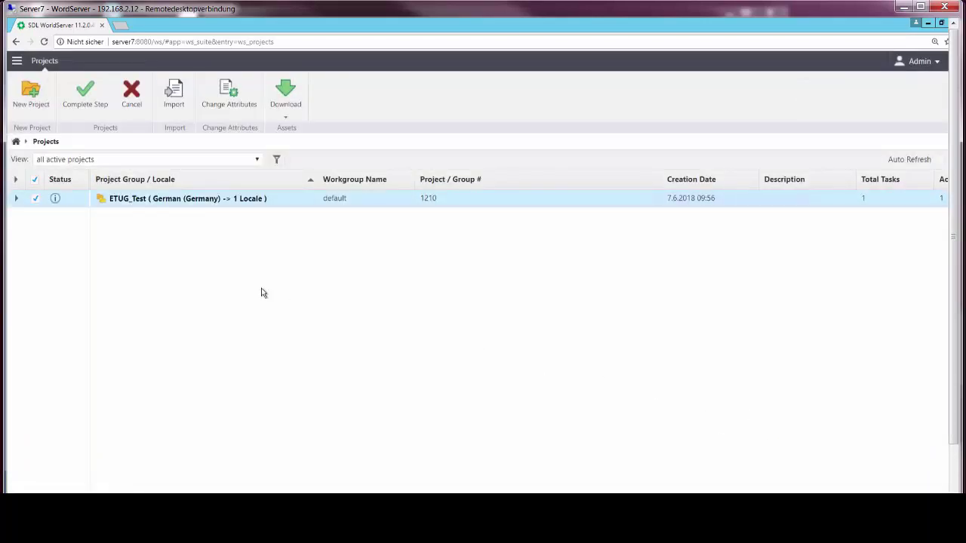
# Open the ETUG_Test project and examine its task's workflow diagram for the current step.
pyautogui.click(139, 199)
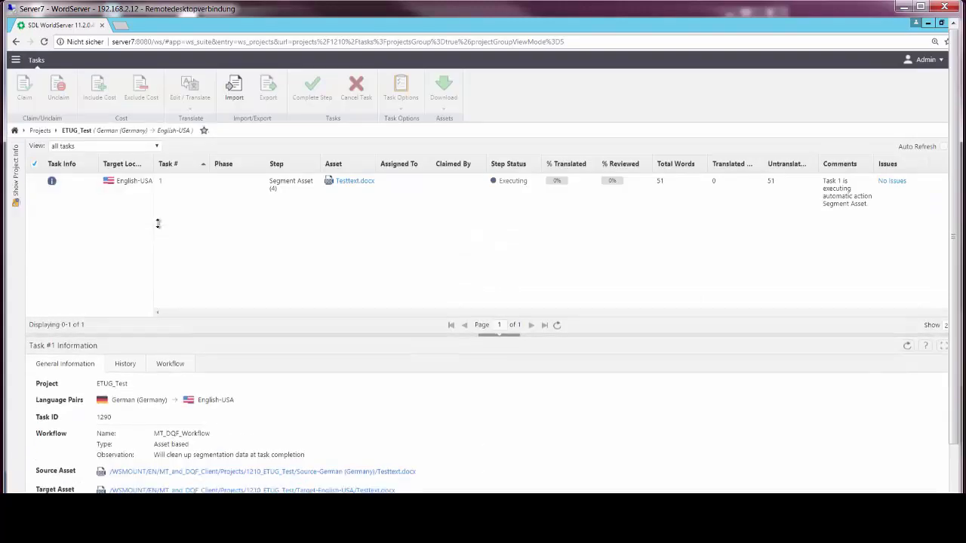
pyautogui.click(169, 280)
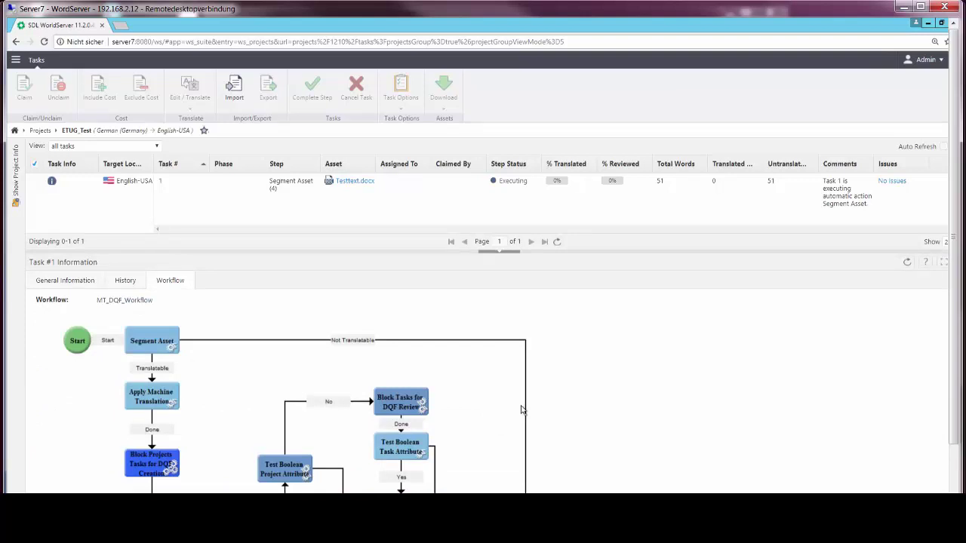
pyautogui.scroll(-5, 550, 410)
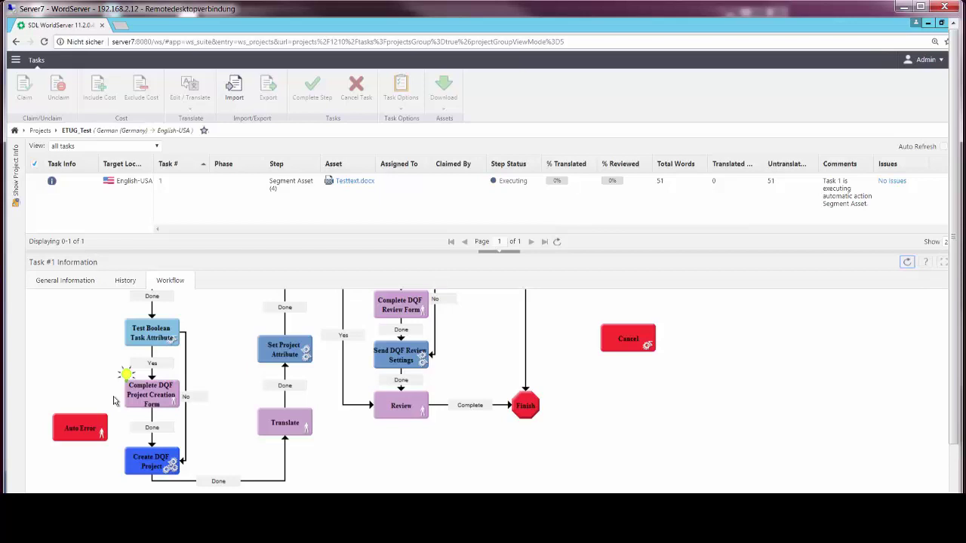
# Go to the assigned projects and expand ETUG_Test and its English (United States) locale down to the task.
pyautogui.click(17, 62)
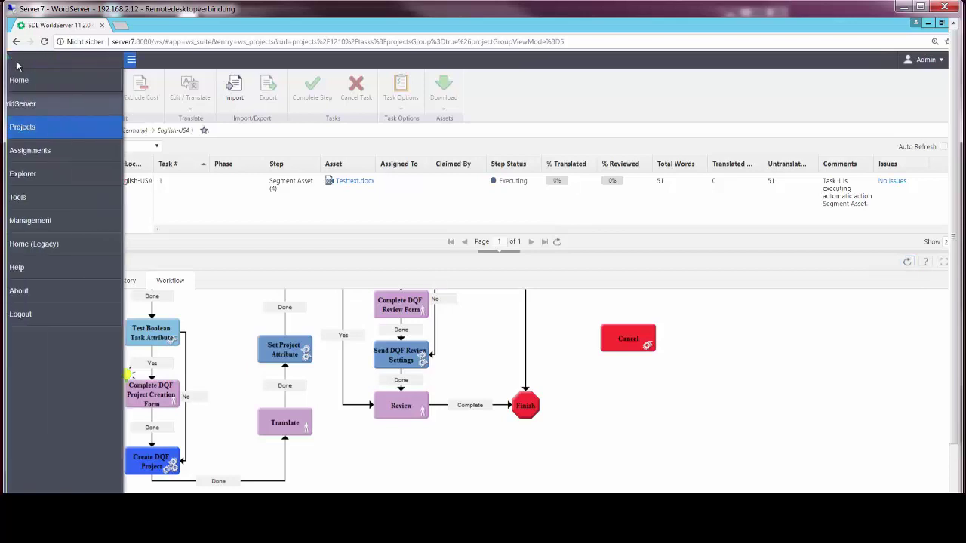
pyautogui.click(48, 152)
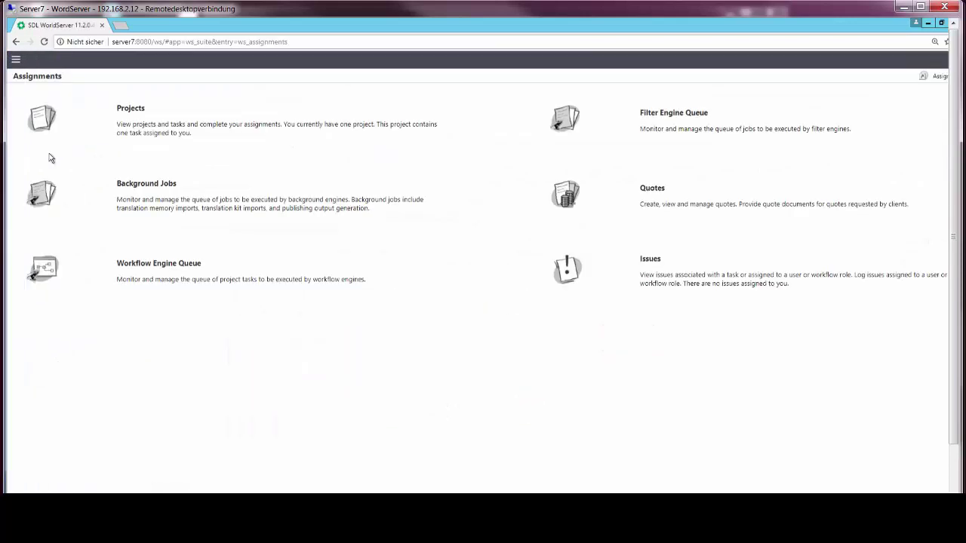
pyautogui.click(128, 109)
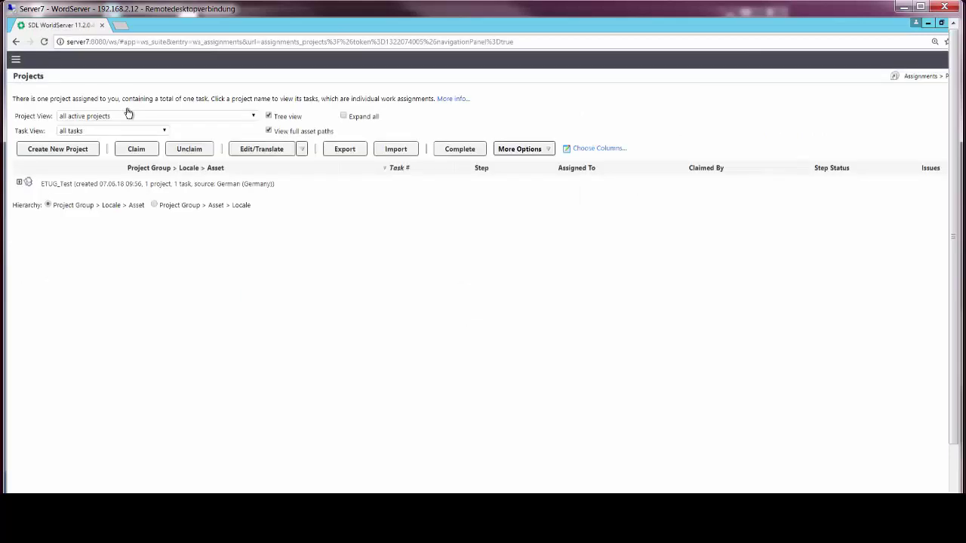
pyautogui.click(19, 182)
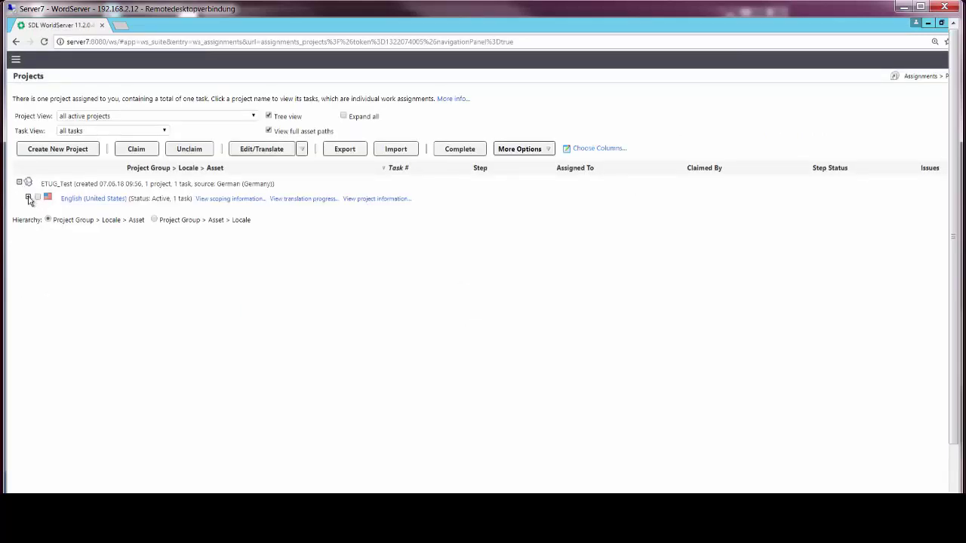
pyautogui.click(28, 198)
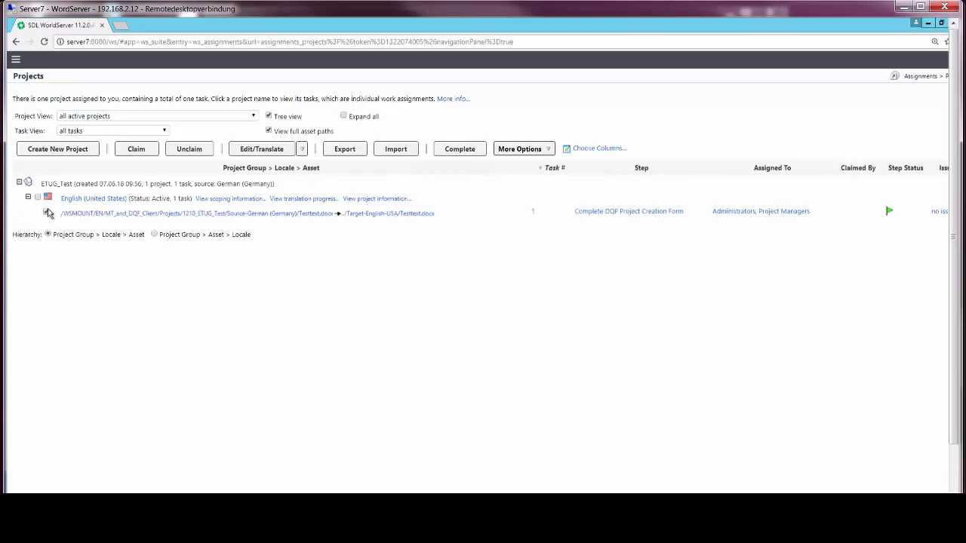
# Complete the current step of the Testtext.docx task to bring up the DQF Project Creation Form, and enlarge the form's window.
pyautogui.click(47, 213)
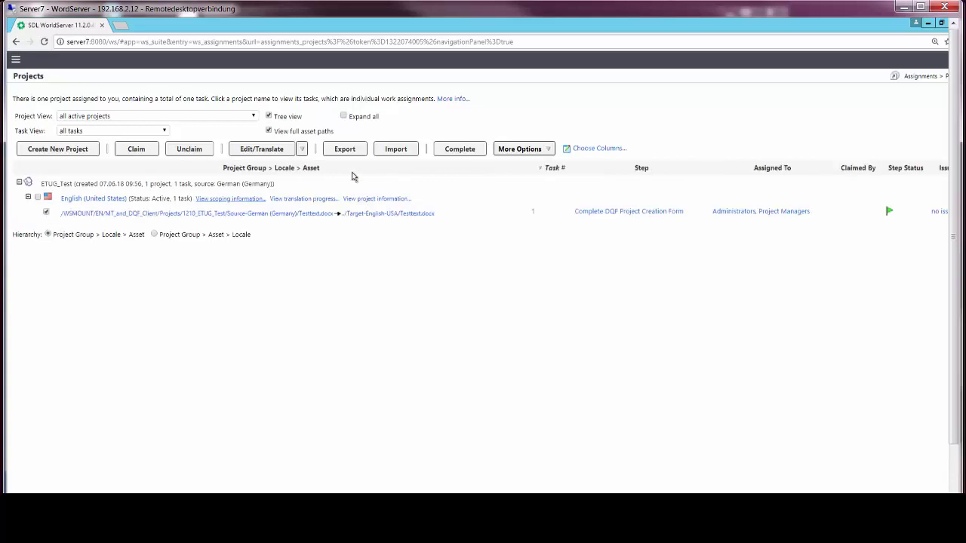
pyautogui.click(453, 153)
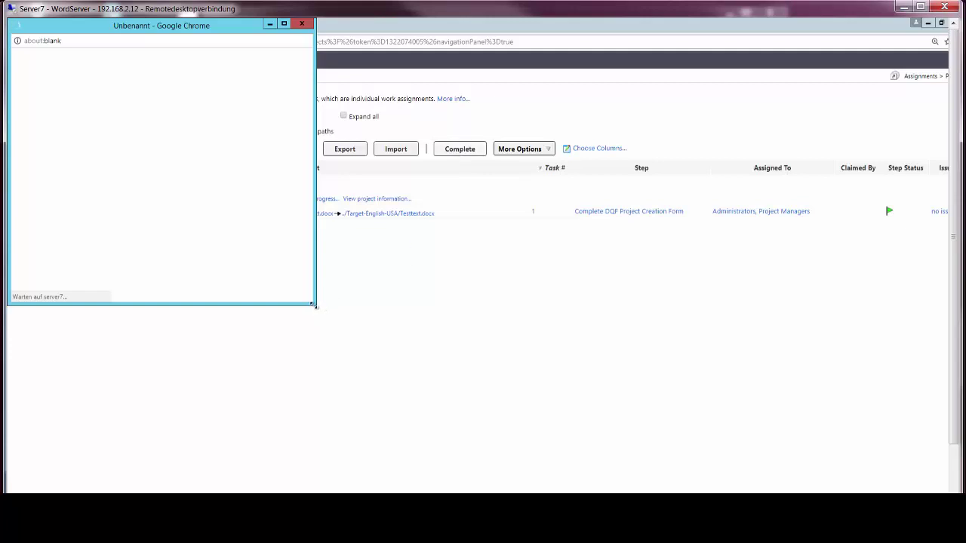
pyautogui.moveTo(316, 306); pyautogui.dragTo(601, 478)
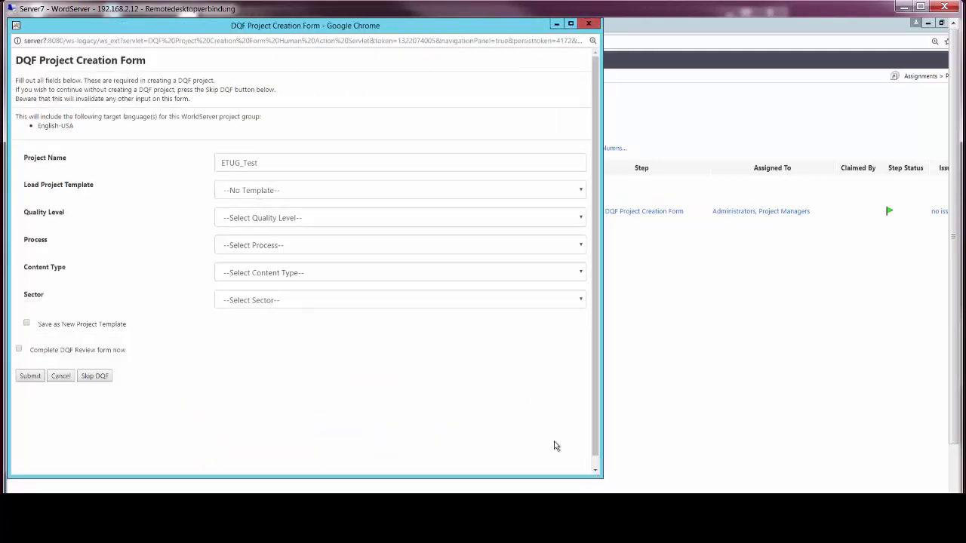
# Set the DQF project's quality level to Good Enough and its process to MT+PE.
pyautogui.click(242, 225)
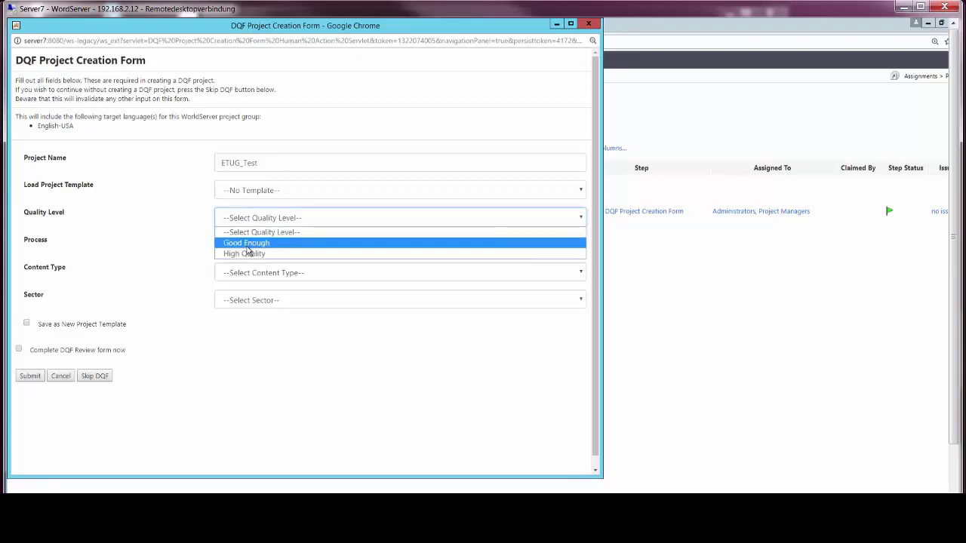
pyautogui.click(247, 243)
pyautogui.click(248, 247)
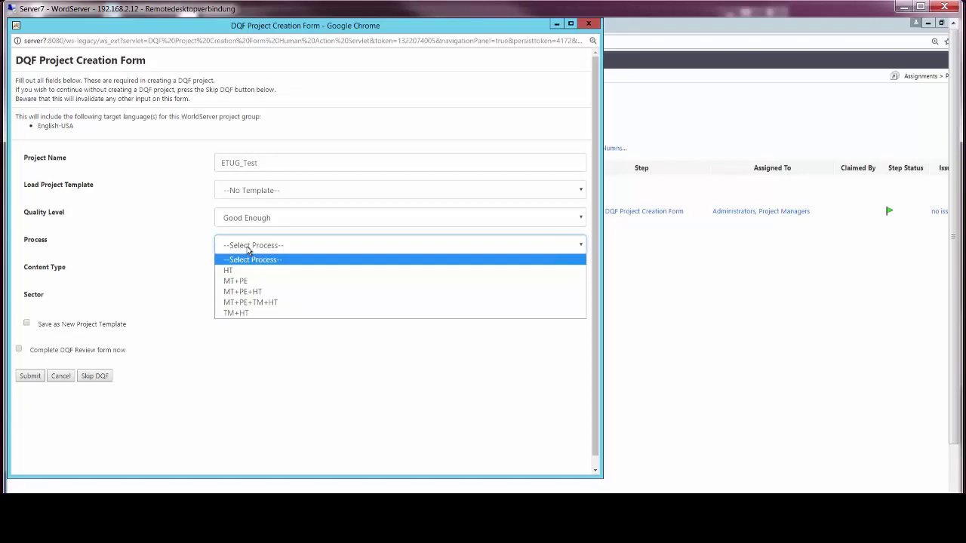
pyautogui.click(249, 284)
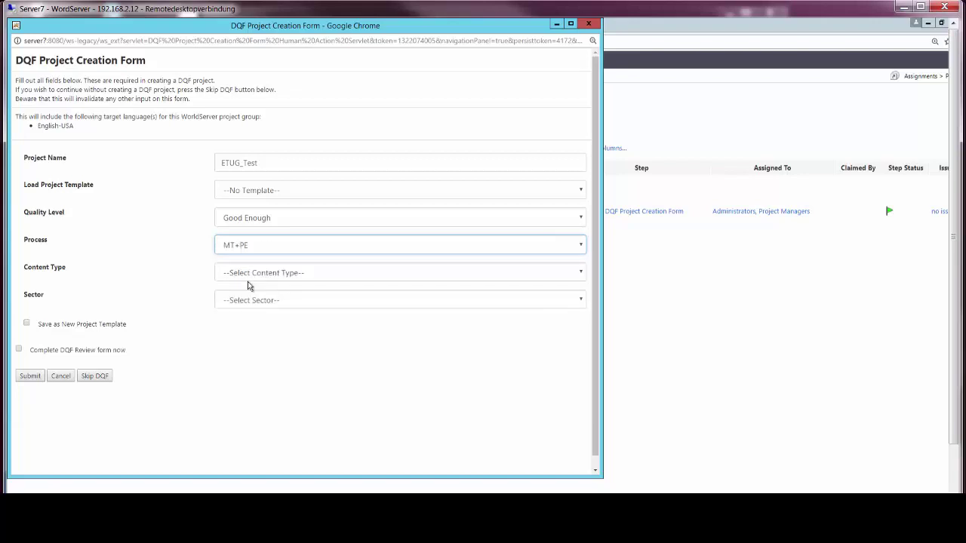
# Set the content type to Other and the sector to Undefined Sector, and submit the DQF Project Creation Form.
pyautogui.click(253, 276)
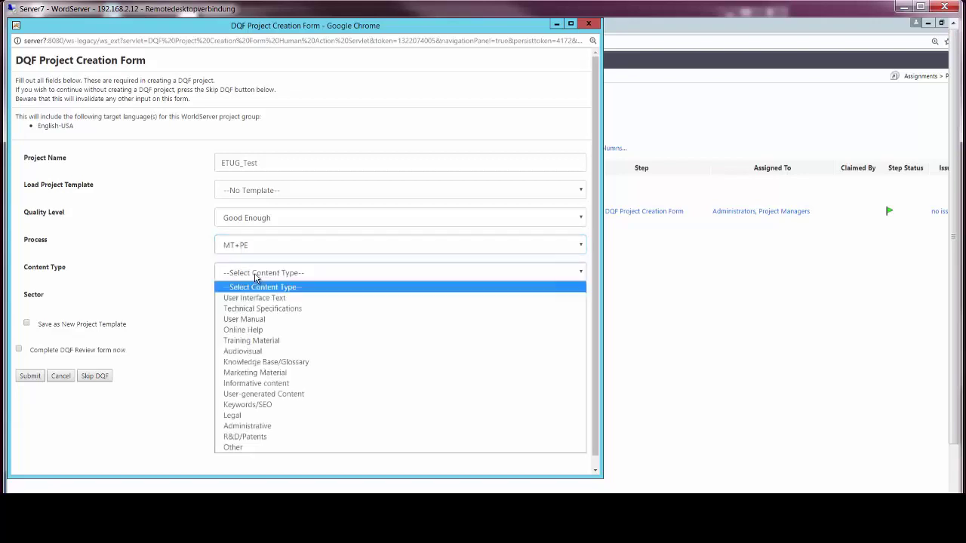
pyautogui.click(231, 447)
pyautogui.click(287, 291)
pyautogui.scroll(-2, 273, 364)
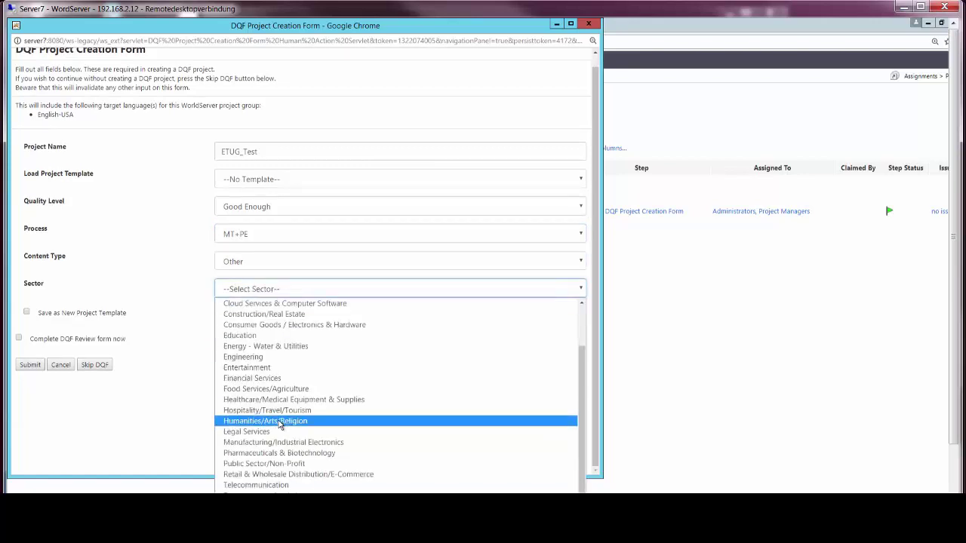
pyautogui.click(276, 506)
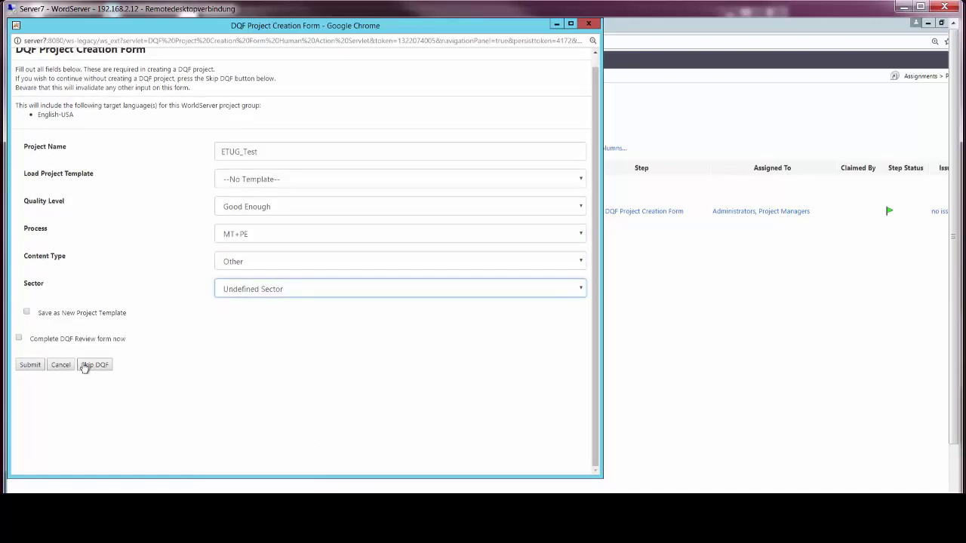
pyautogui.click(30, 366)
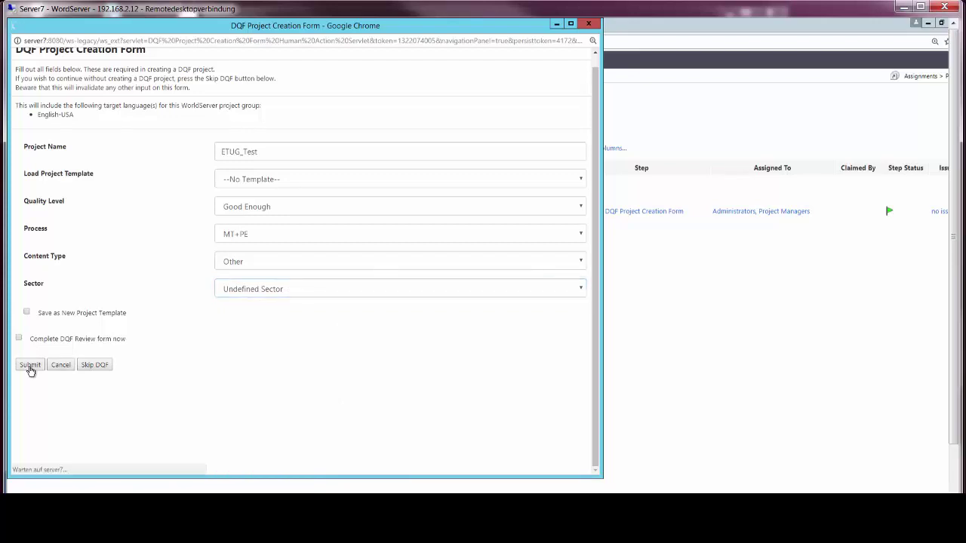
# Return to the ETUG_Test project's task and examine its workflow diagram and its history.
pyautogui.click(15, 58)
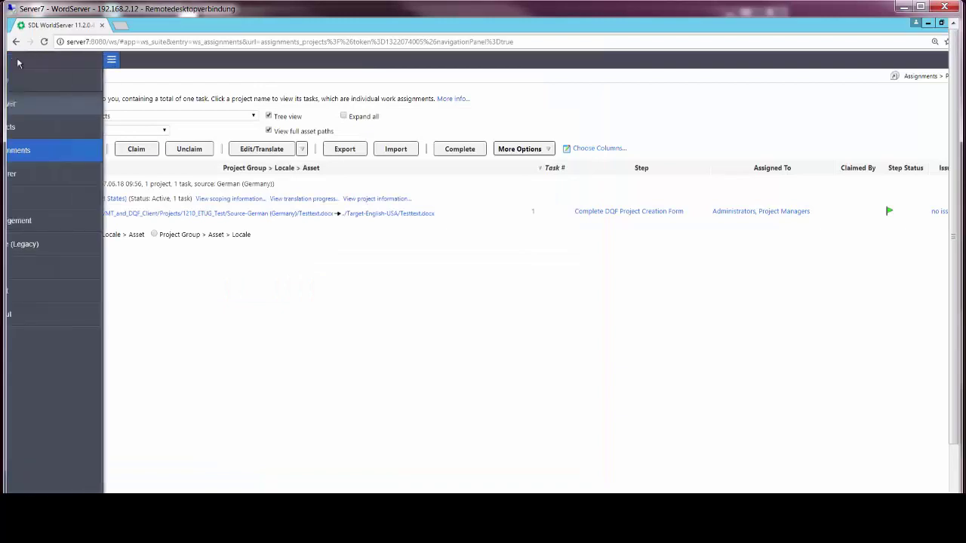
pyautogui.click(33, 130)
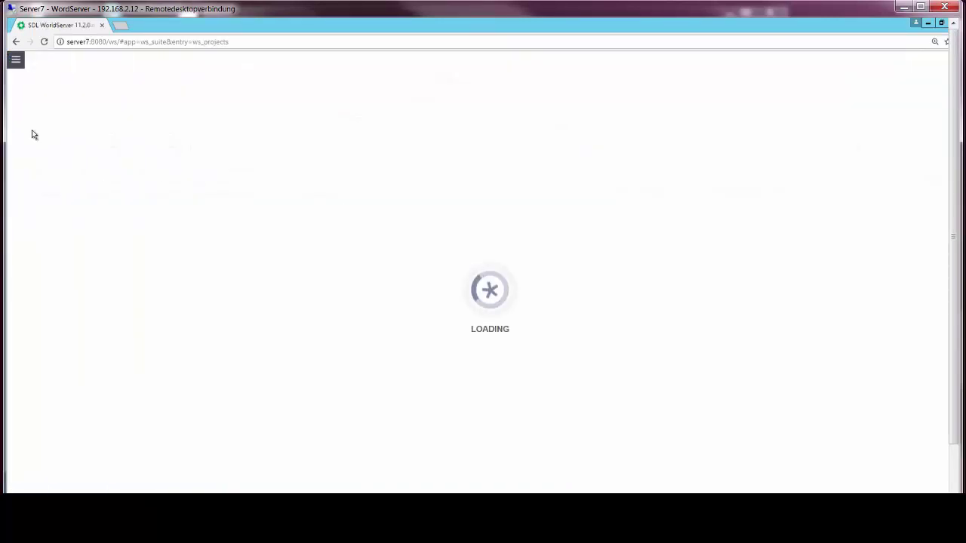
pyautogui.click(101, 183)
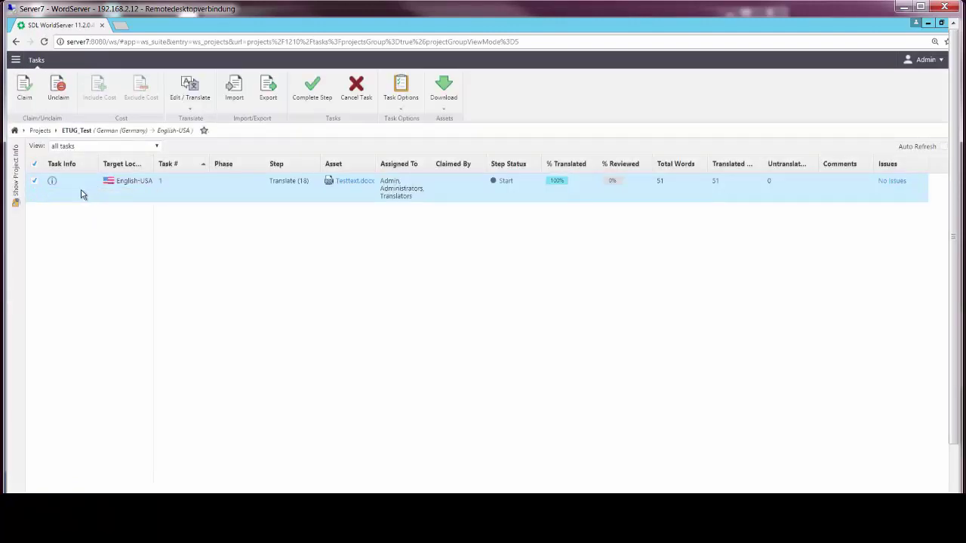
pyautogui.moveTo(194, 362); pyautogui.dragTo(197, 220)
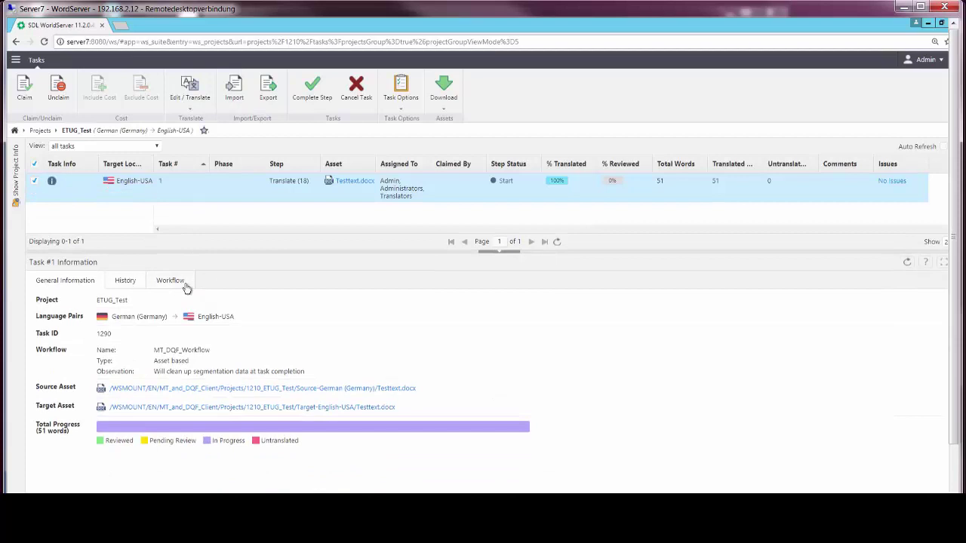
pyautogui.click(184, 284)
pyautogui.scroll(-2, 194, 384)
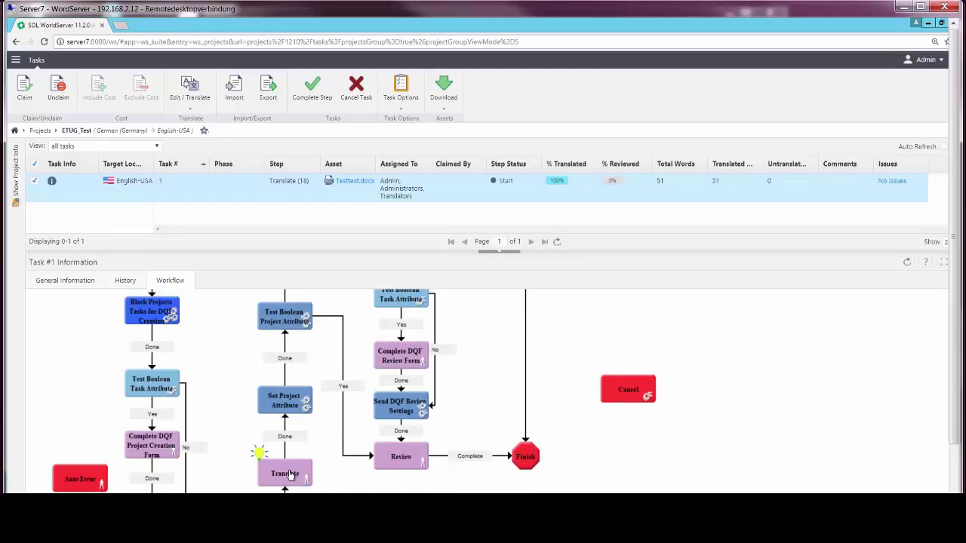
pyautogui.click(126, 283)
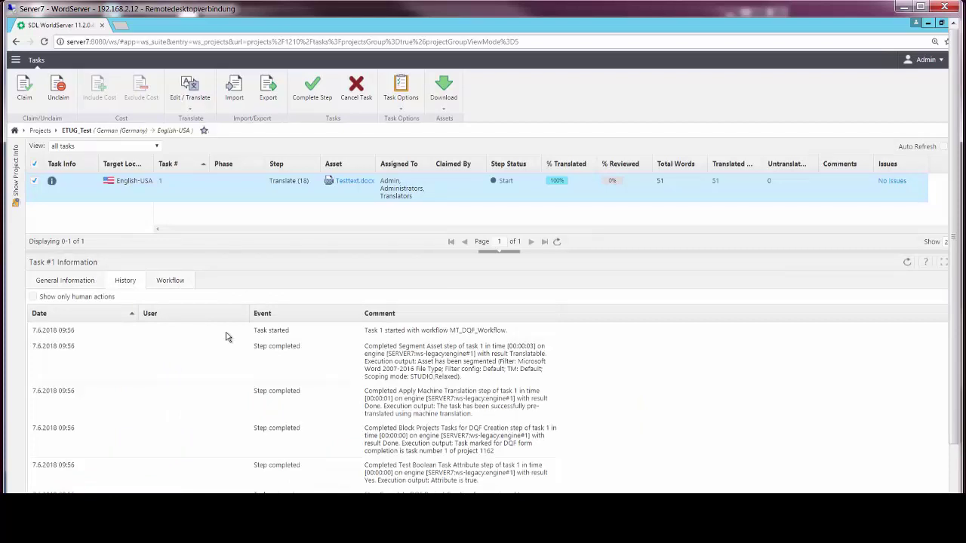
# Export the ETUG_Test project's Testtext.docx task as a WSXZ translation kit with TM information set to Content.
pyautogui.scroll(-5, 226, 338)
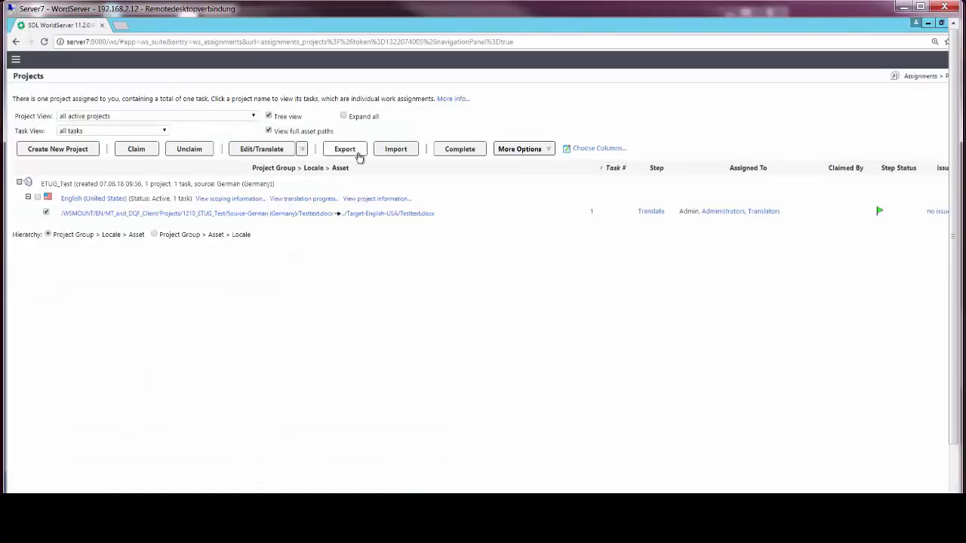
pyautogui.click(357, 155)
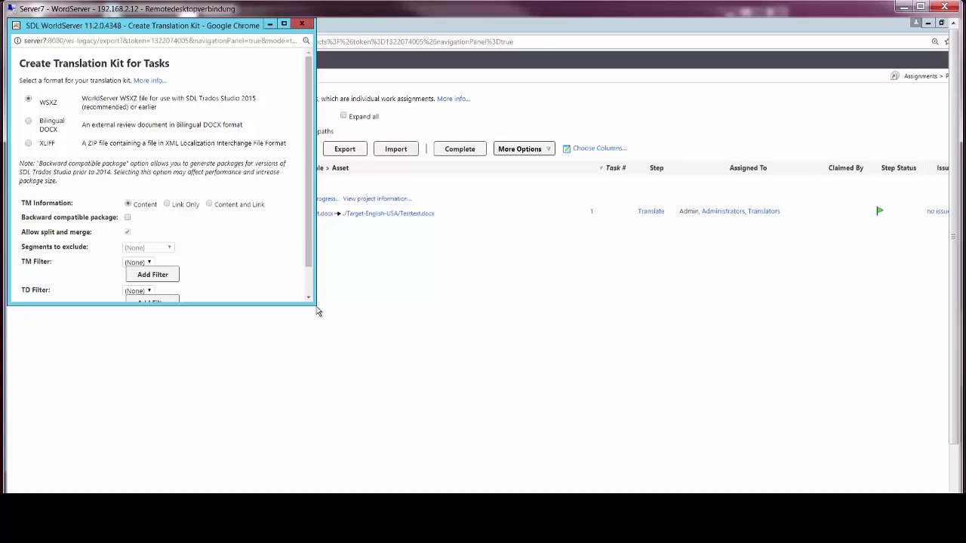
pyautogui.moveTo(316, 305); pyautogui.dragTo(377, 407)
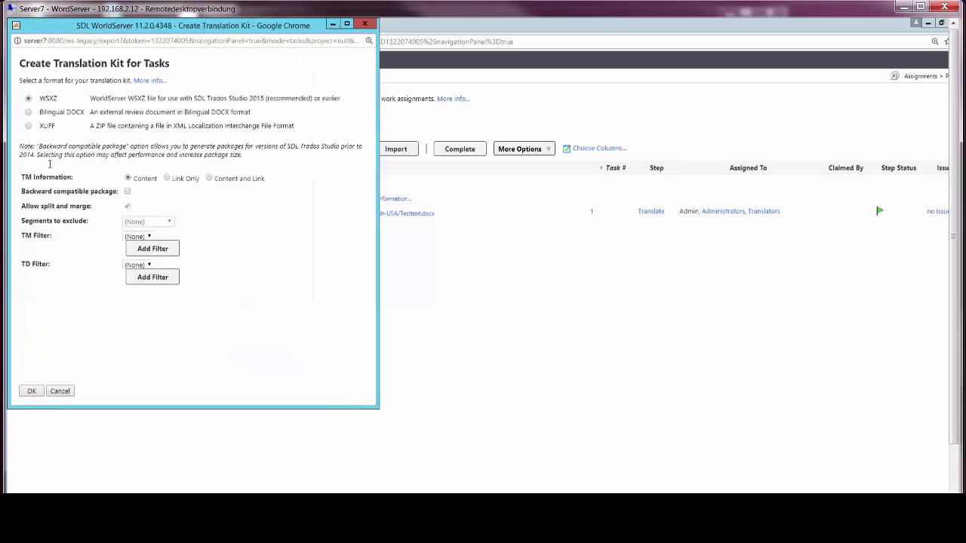
pyautogui.click(28, 392)
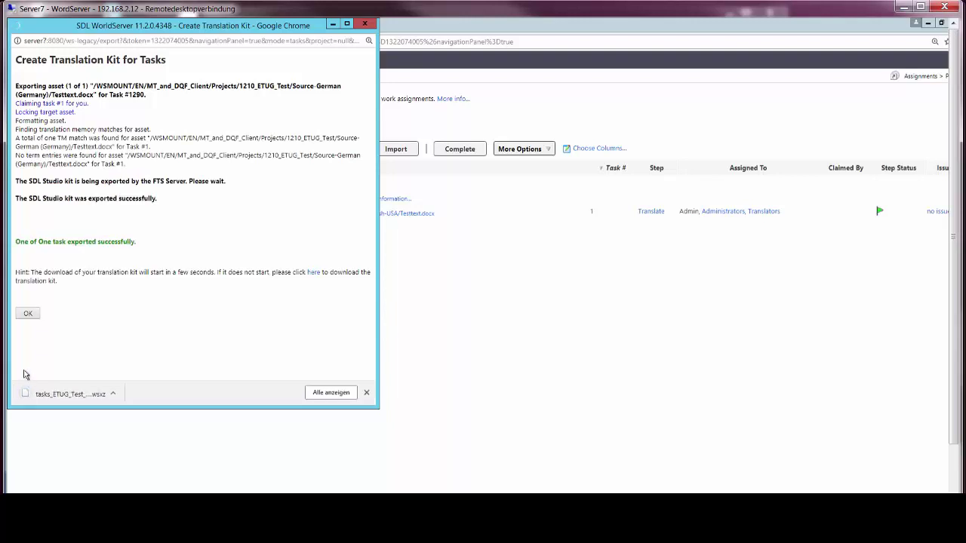
pyautogui.click(35, 313)
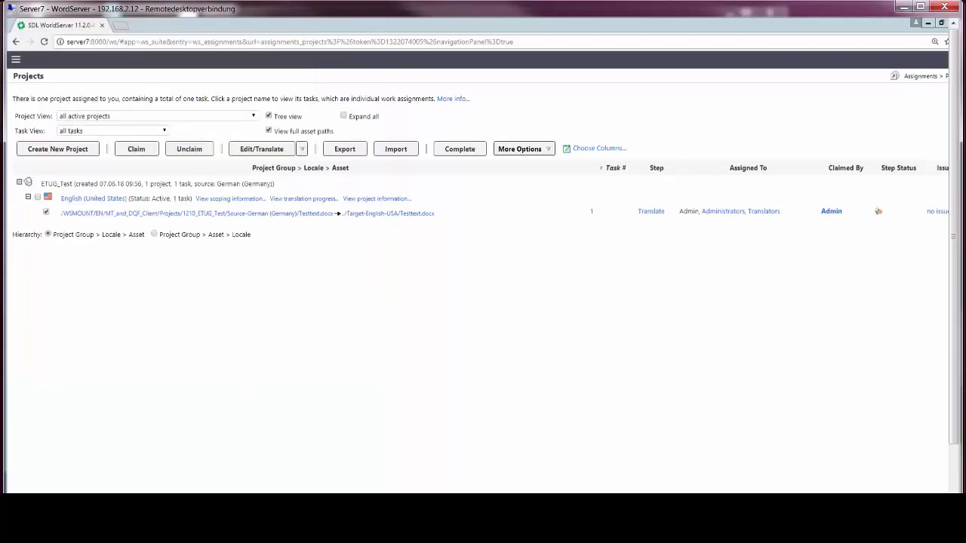
# Switch to the Server2 remote desktop and import the package tasks_ETUG_Test_1162_en_US_xliff.wsxz from the ETUG_presentation folder into SDL Trados Studio, generating translation and analysis statistics.
pyautogui.moveTo(335, 520)
pyautogui.click(372, 475)
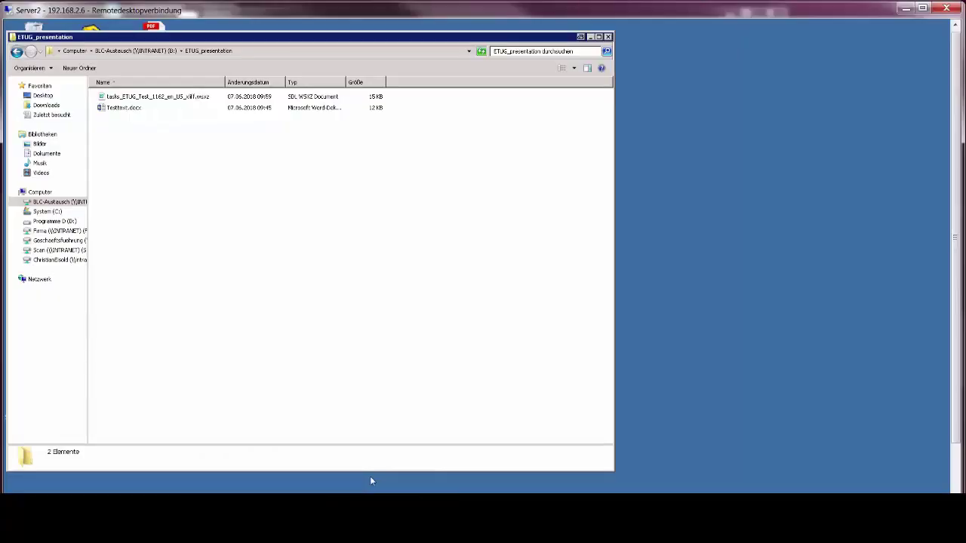
pyautogui.click(148, 98)
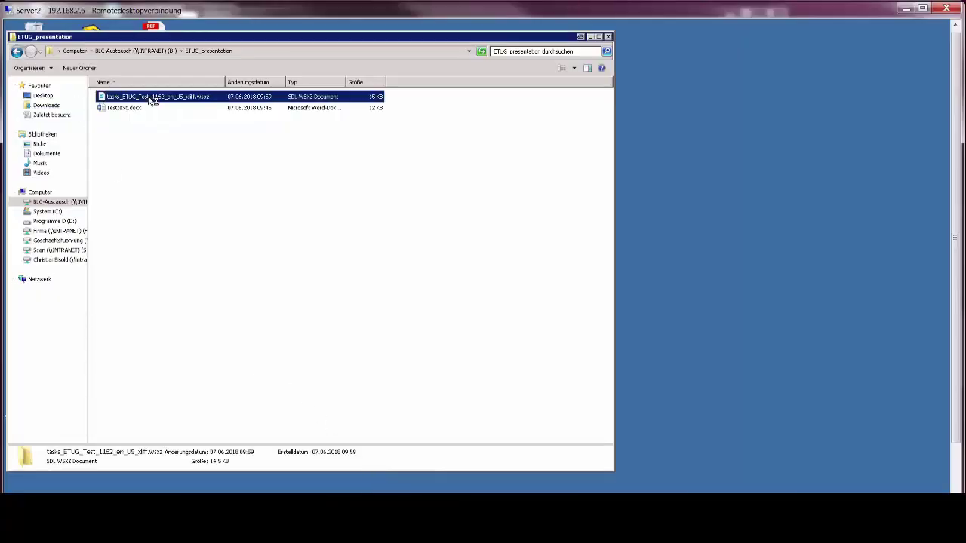
pyautogui.click(94, 69)
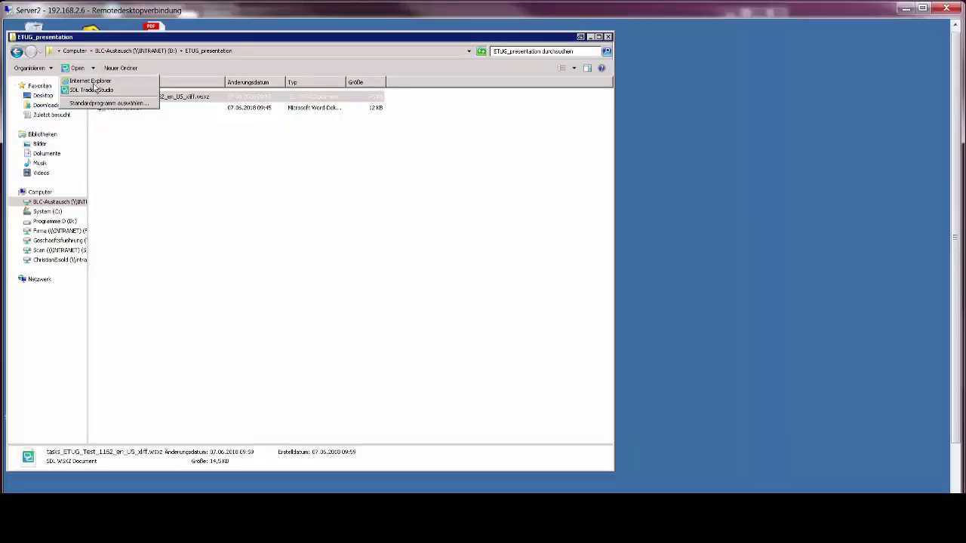
pyautogui.click(93, 86)
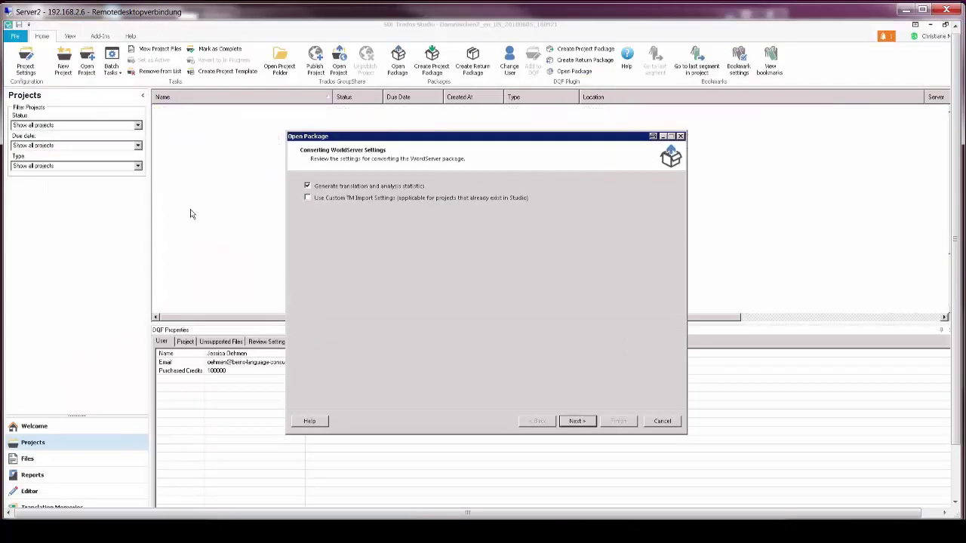
pyautogui.click(581, 422)
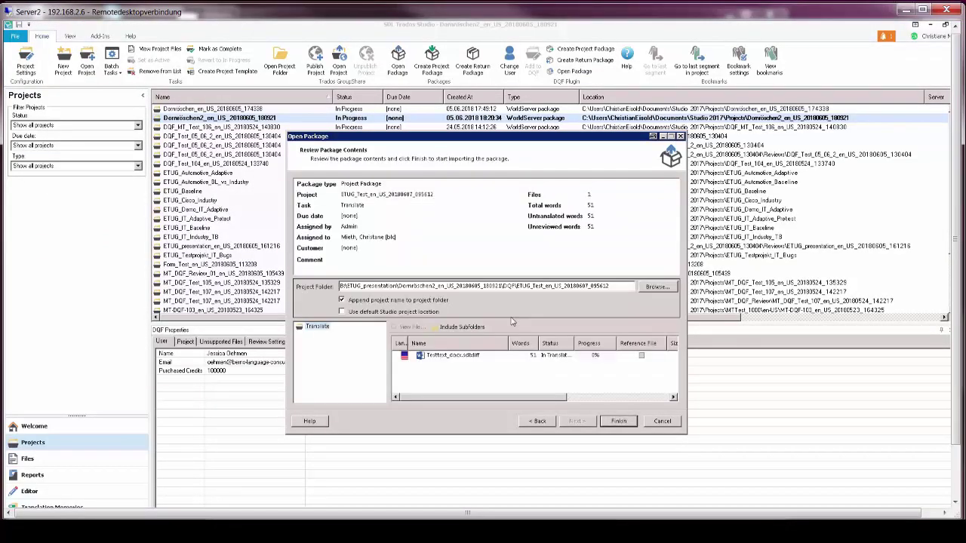
pyautogui.click(618, 421)
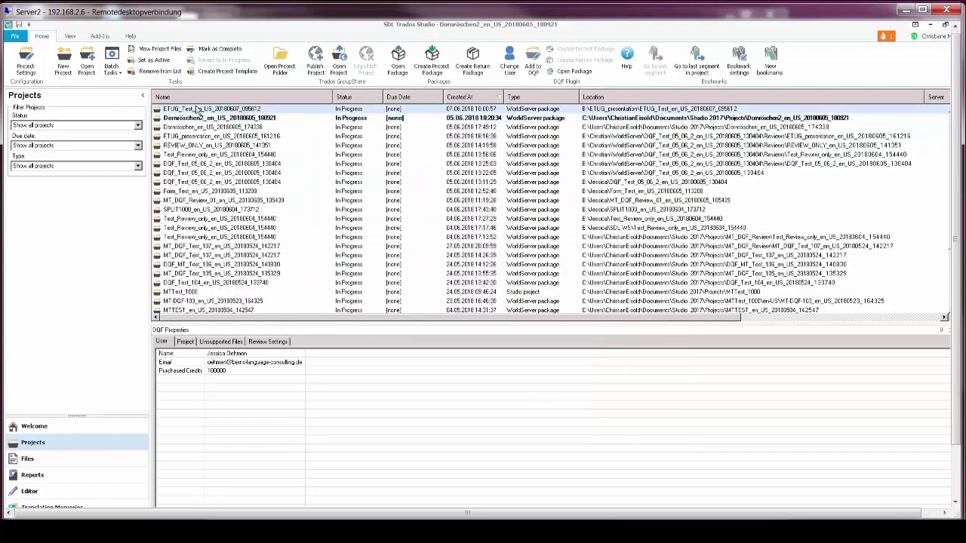
# Add the ETUG_Test_en_US_20180607_095612 project to DQF with the project and review settings inherited from WorldServer.
pyautogui.click(198, 108)
pyautogui.click(524, 329)
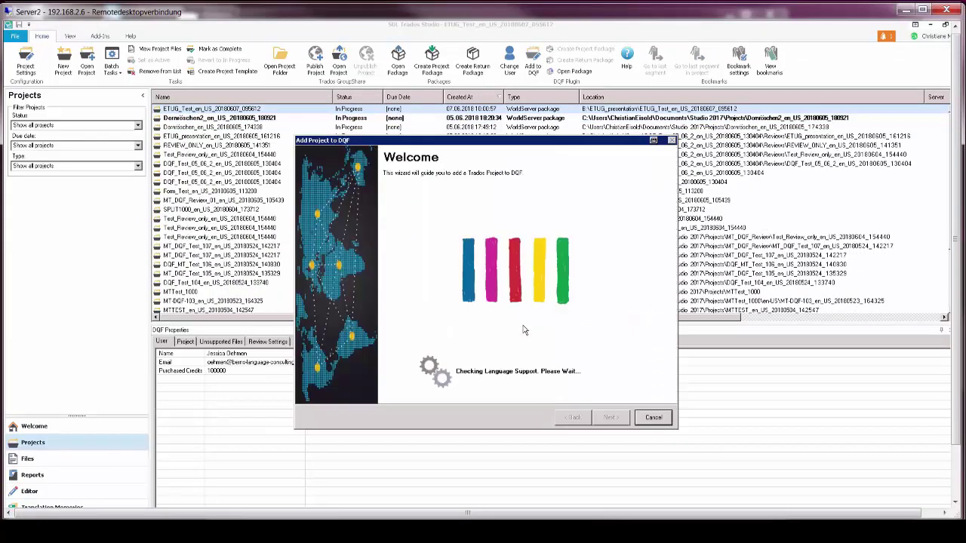
pyautogui.click(607, 420)
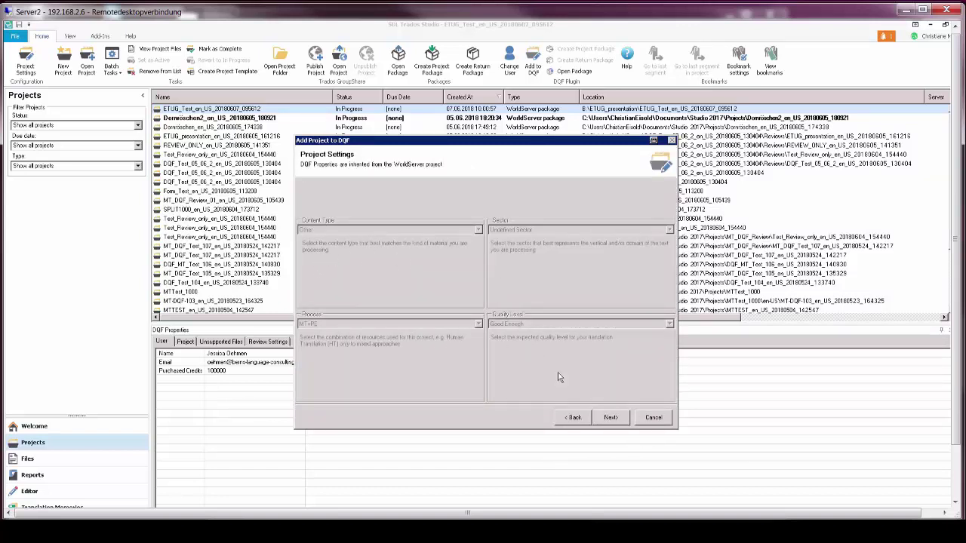
pyautogui.click(611, 420)
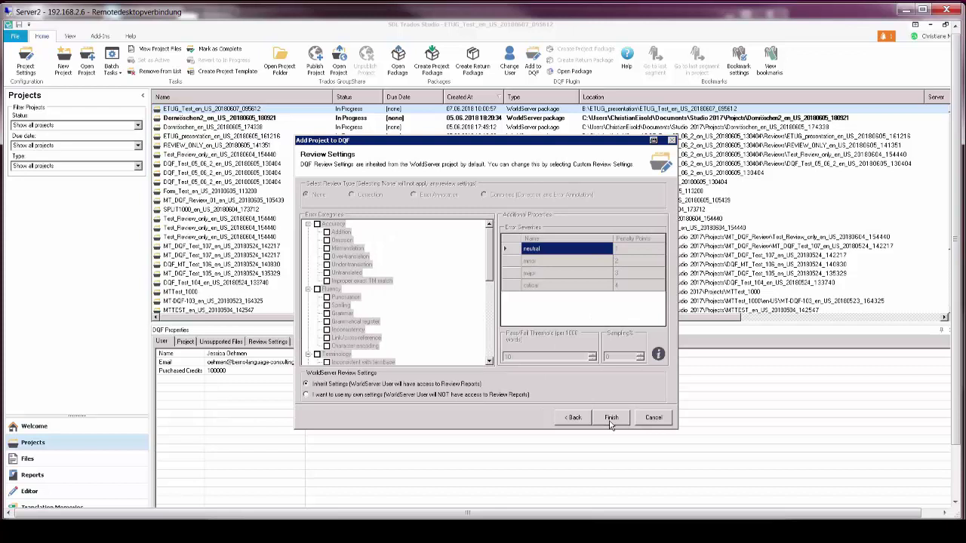
pyautogui.click(611, 420)
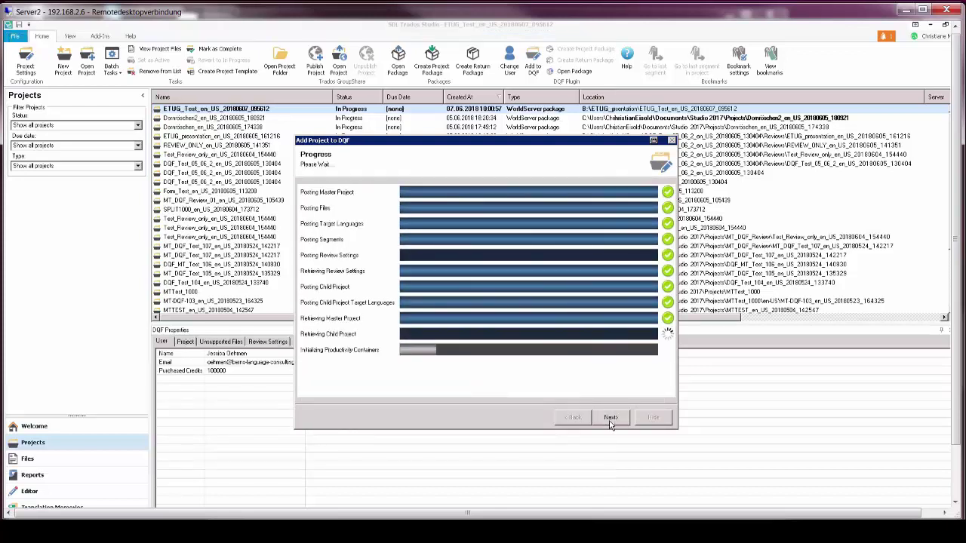
pyautogui.click(611, 419)
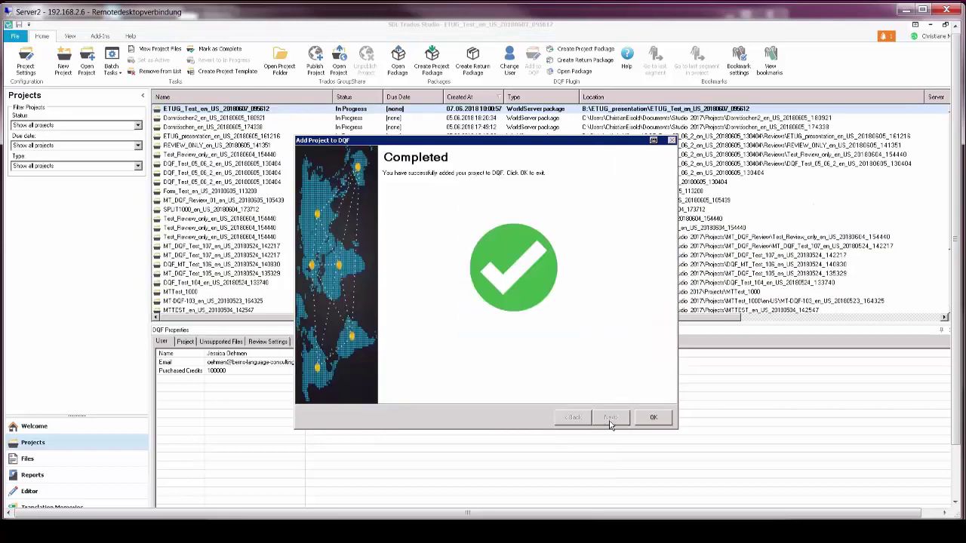
pyautogui.click(652, 417)
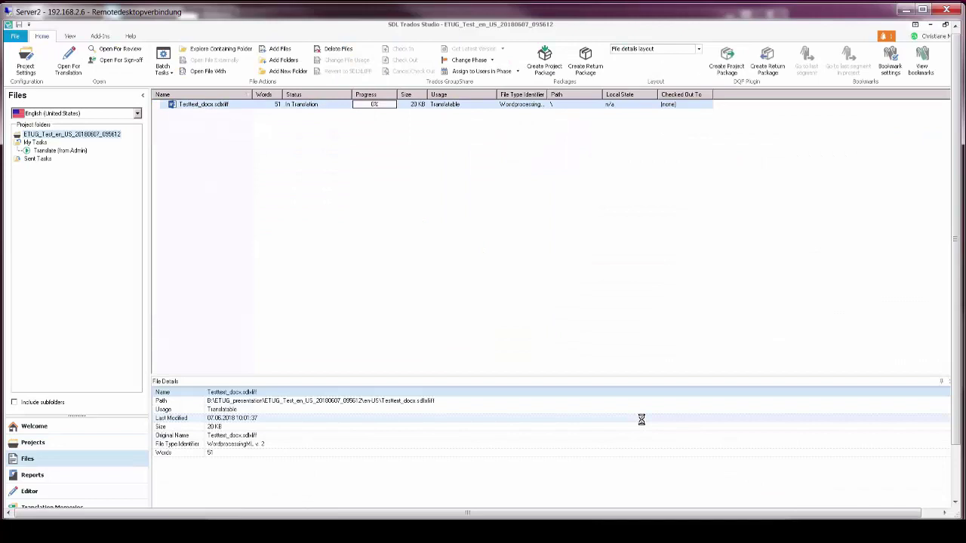
# Open Testtext_docx.sdlxliff for translation, confirm segment 1, and change "worldserver" in segment 2 to "SDL WorldServer" and confirm it.
pyautogui.doubleClick(203, 106)
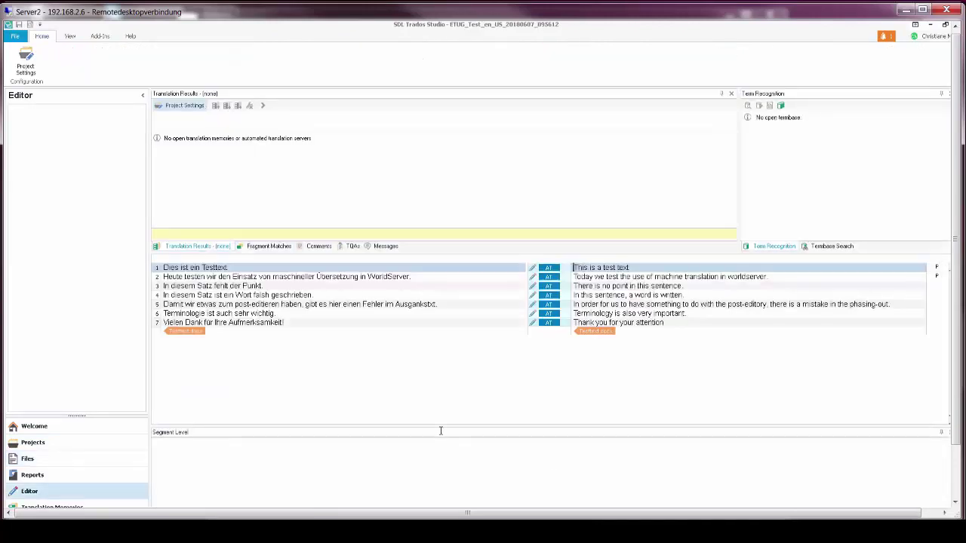
pyautogui.click(575, 277)
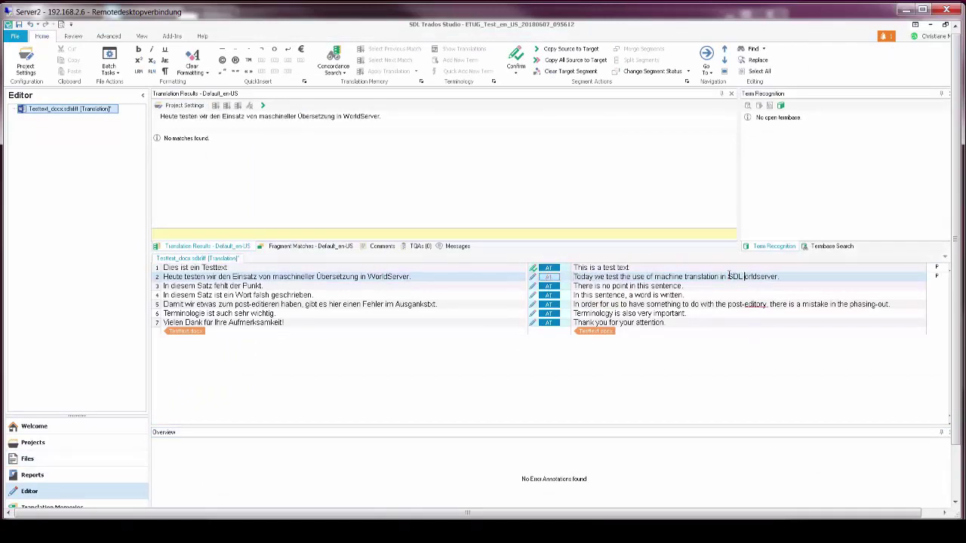
pyautogui.hotkey('ctrl', 'Return')
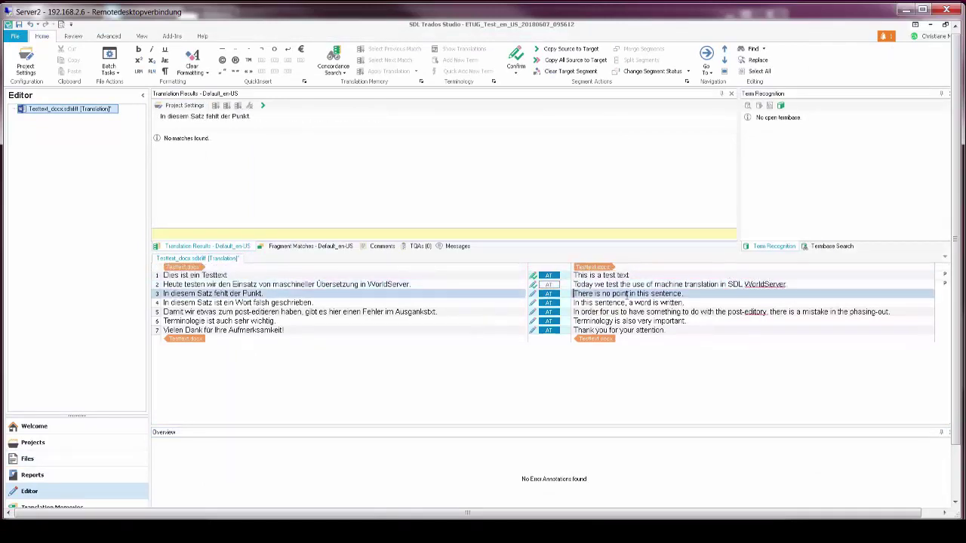
# In segment 3, replace "point" with "fullstop", remove the final period and confirm the segment.
pyautogui.press('BackSpace')
pyautogui.press('BackSpace')
pyautogui.press('BackSpace')
pyautogui.press('BackSpace')
pyautogui.press('BackSpace')
pyautogui.write('fullstop')
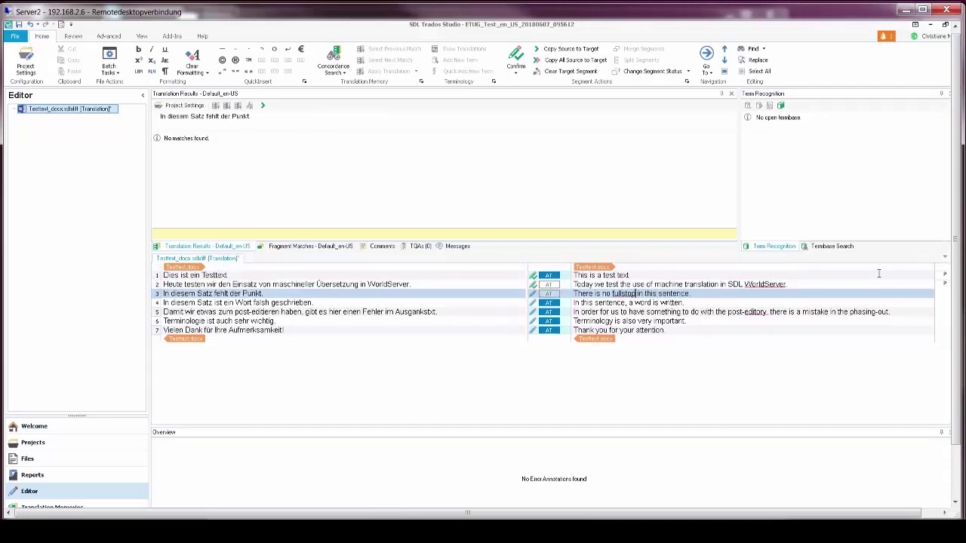
pyautogui.hotkey('ctrl', 'Return')
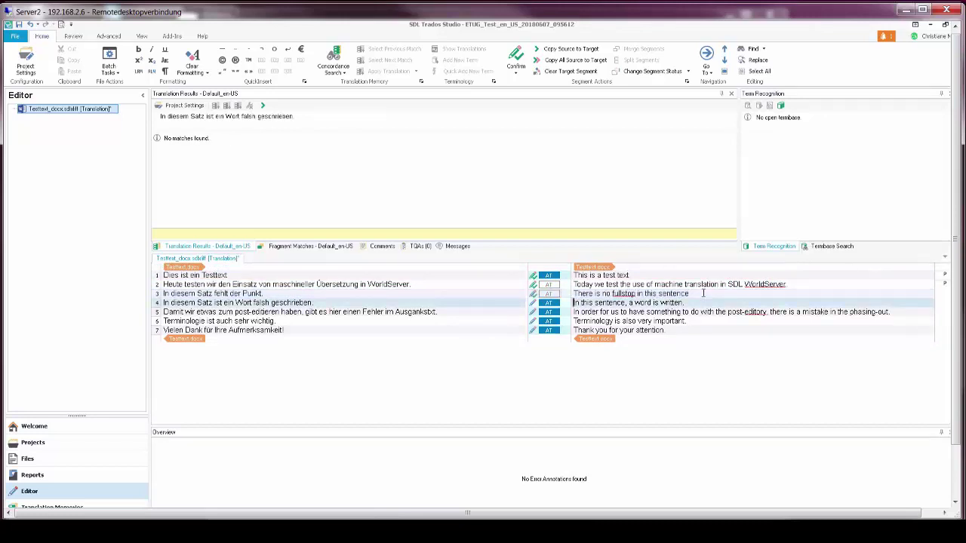
# Post-edit segment 4 to read "In this sentence, a word is written wrong." and confirm it.
pyautogui.write('wrongly')
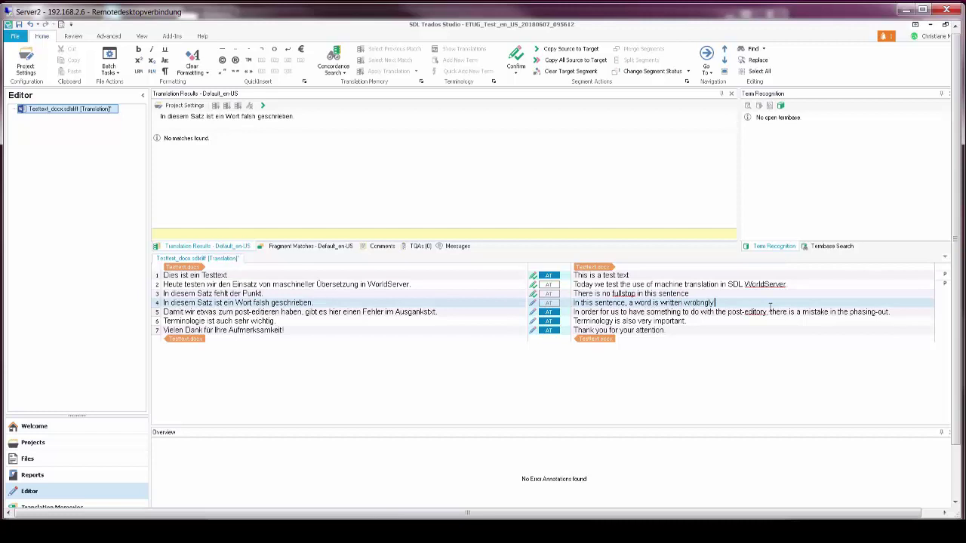
pyautogui.write('.')
pyautogui.hotkey('ctrl', 'Return')
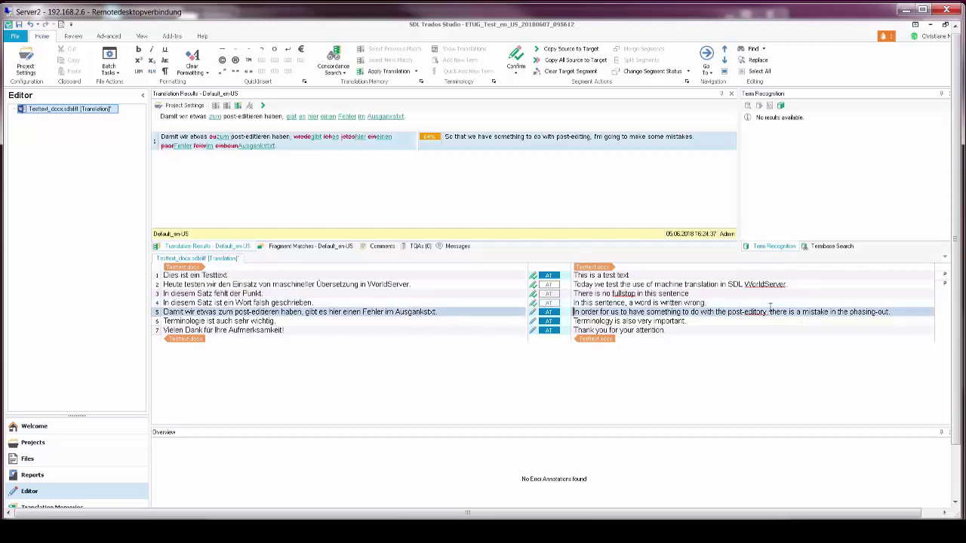
# In segment 5, change "post-editory" to "post-editing" and "phasing-out" to "source text", and confirm segments 5 to 7.
pyautogui.write(',')
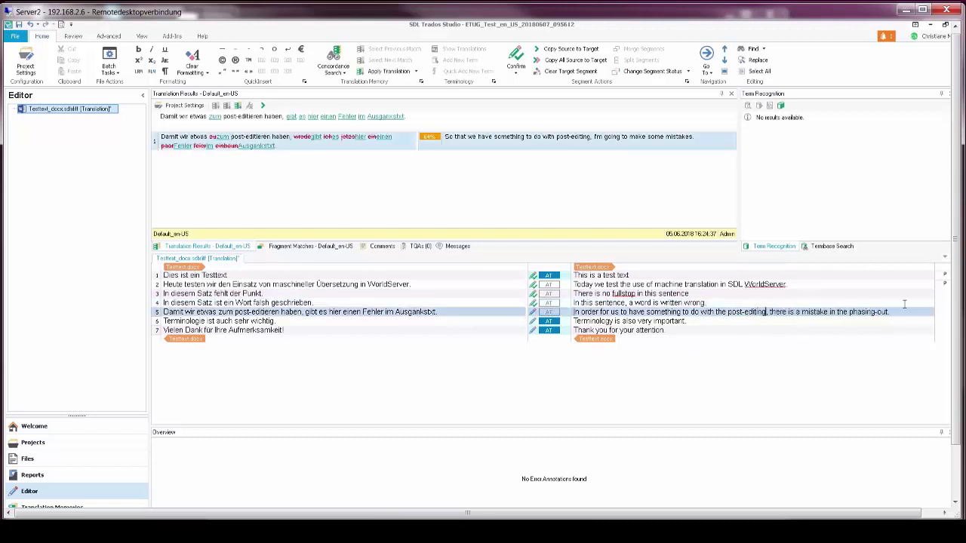
pyautogui.click(901, 312)
pyautogui.press('BackSpace')
pyautogui.press('BackSpace')
pyautogui.press('BackSpace')
pyautogui.press('BackSpace')
pyautogui.press('BackSpace')
pyautogui.press('BackSpace')
pyautogui.press('BackSpace')
pyautogui.press('BackSpace')
pyautogui.press('BackSpace')
pyautogui.press('BackSpace')
pyautogui.press('BackSpace')
pyautogui.press('BackSpace')
pyautogui.write('soruce')
pyautogui.write('urce text.')
pyautogui.hotkey('ctrl', 'Return')
pyautogui.hotkey('ctrl', 'Return')
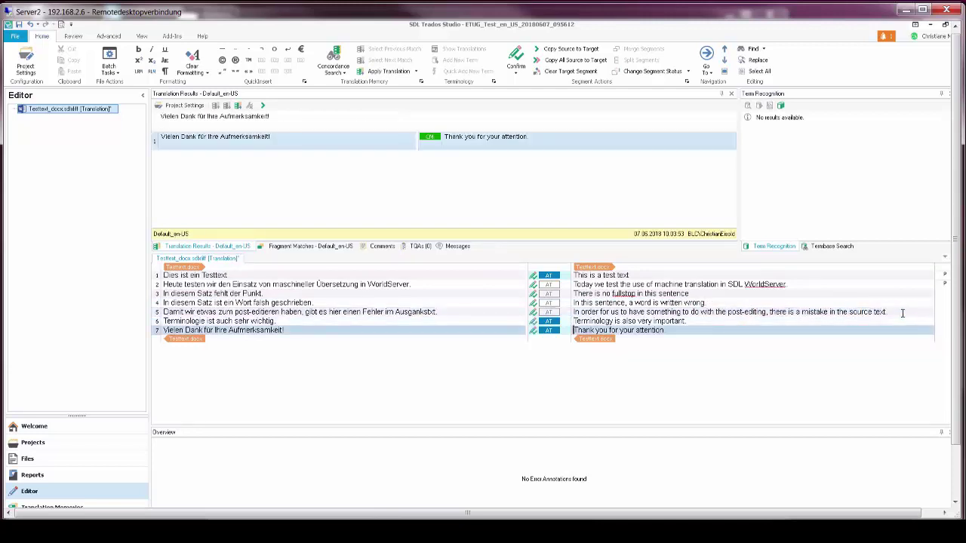
# Save the translation and create a return package of Testtext_docx.sdlxliff as a file in the ETUG_presentation folder.
pyautogui.click(22, 26)
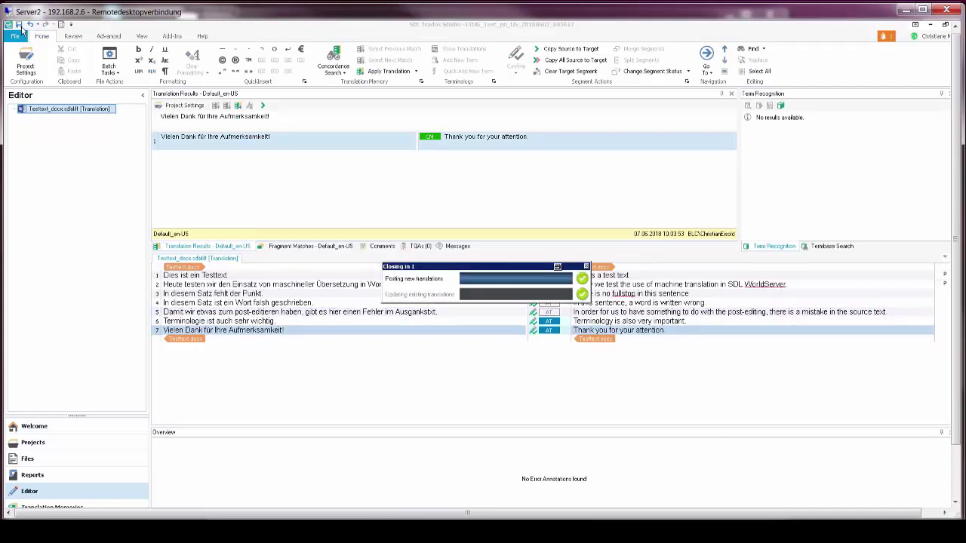
pyautogui.click(76, 442)
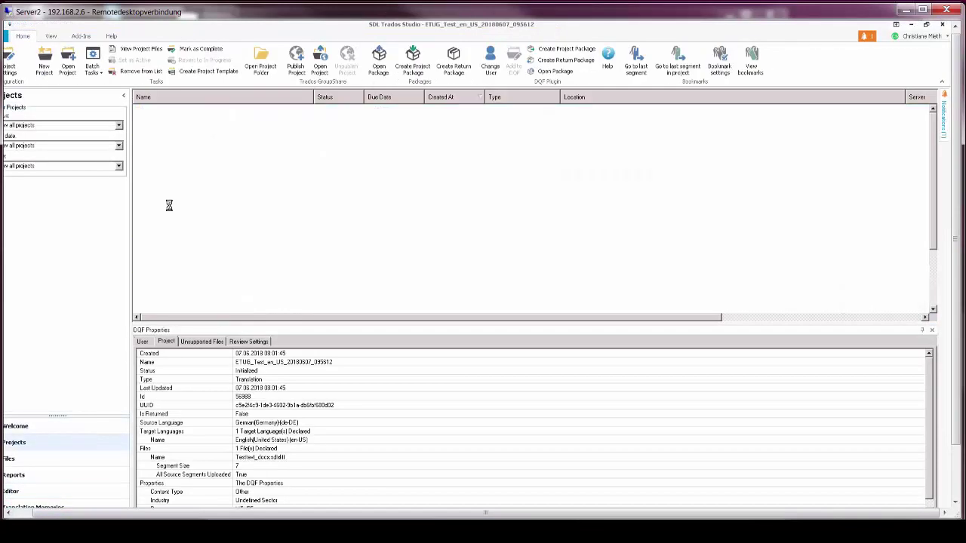
pyautogui.click(454, 71)
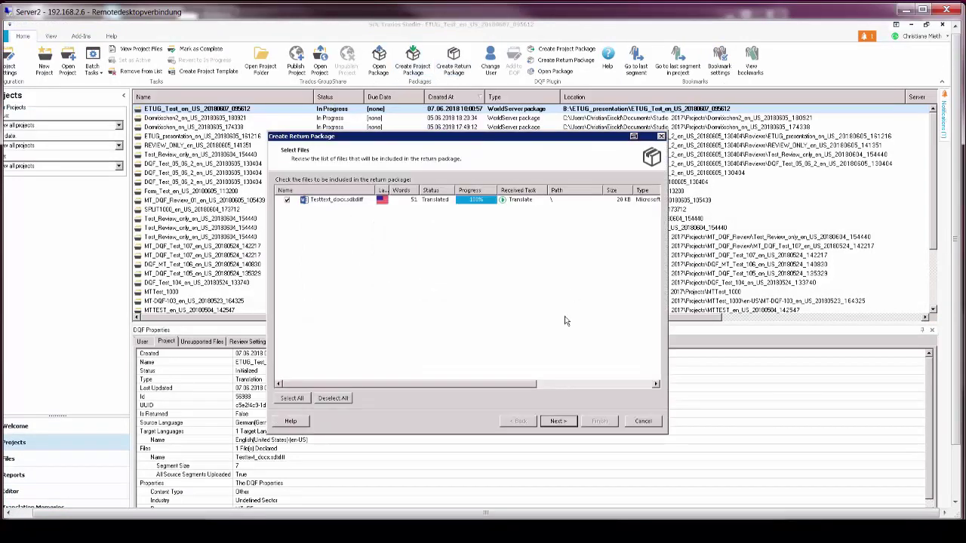
pyautogui.click(557, 422)
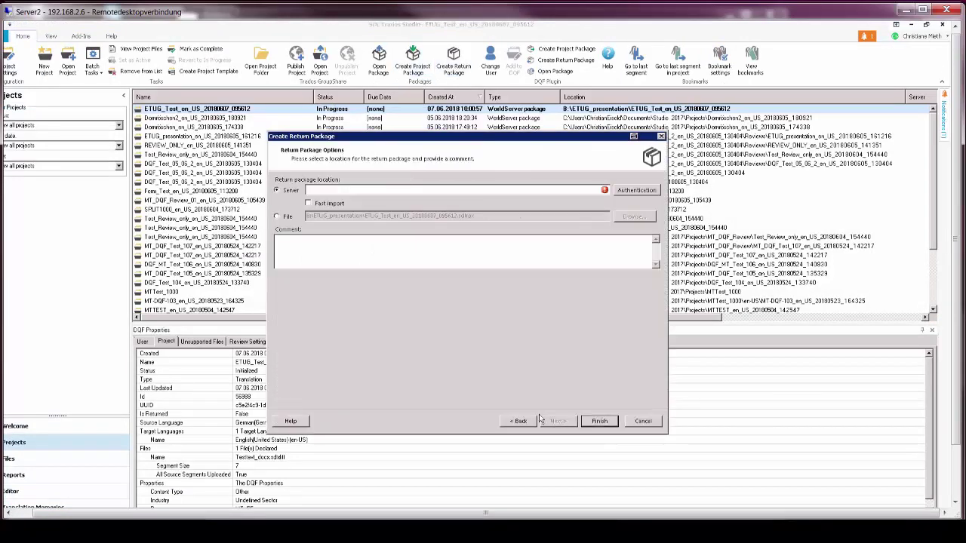
pyautogui.click(278, 217)
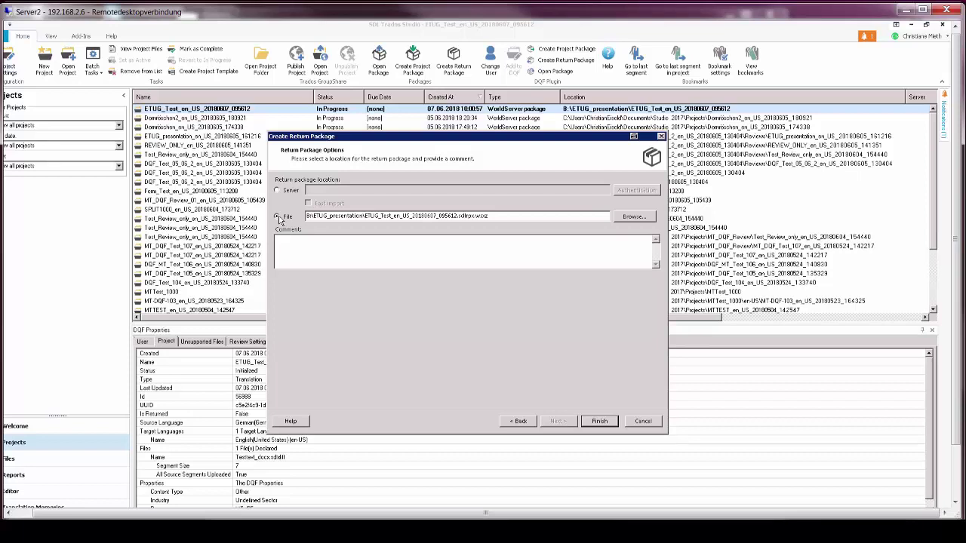
pyautogui.click(596, 421)
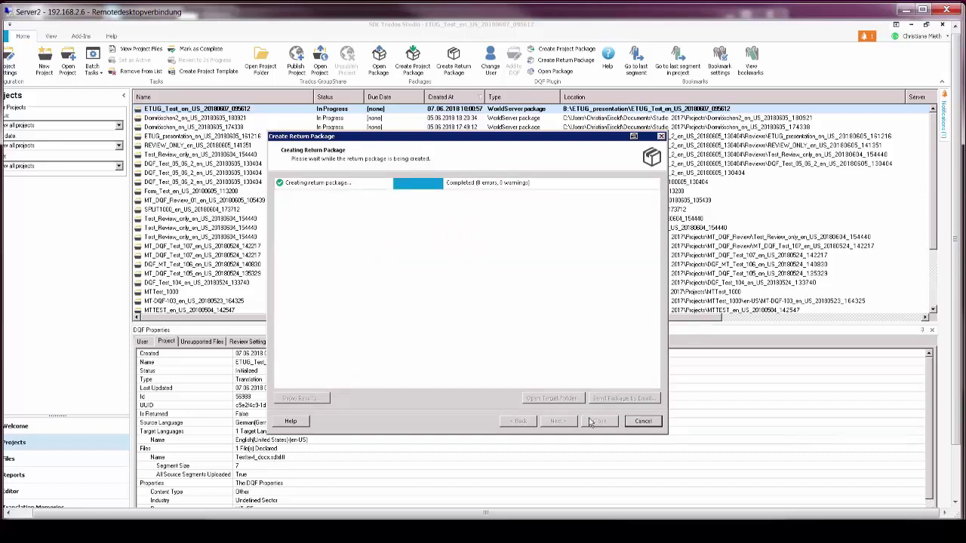
pyautogui.click(600, 422)
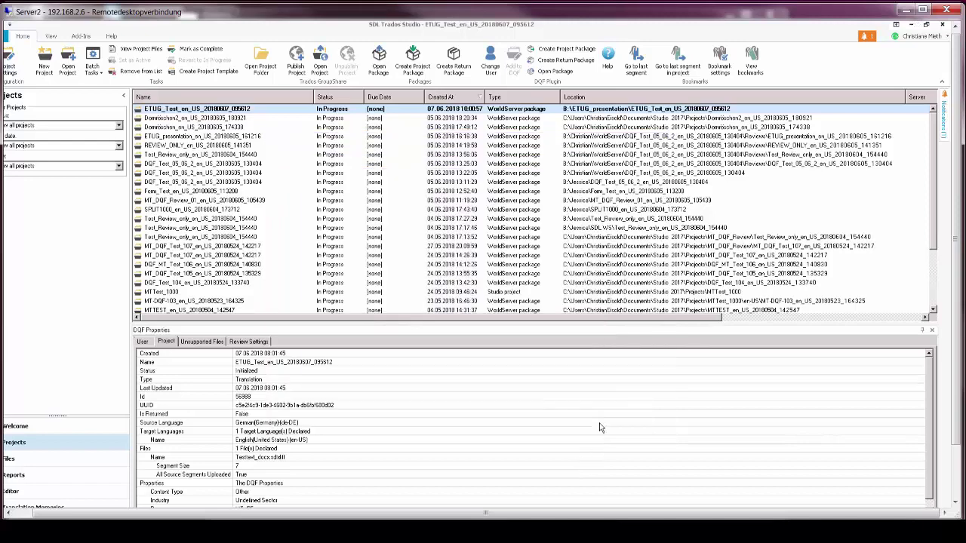
# Switch to WorldServer, import the ETUG_Test return package (.wsxz) for the Testtext.docx task and complete its Translate step.
pyautogui.moveTo(313, 516)
pyautogui.click(295, 491)
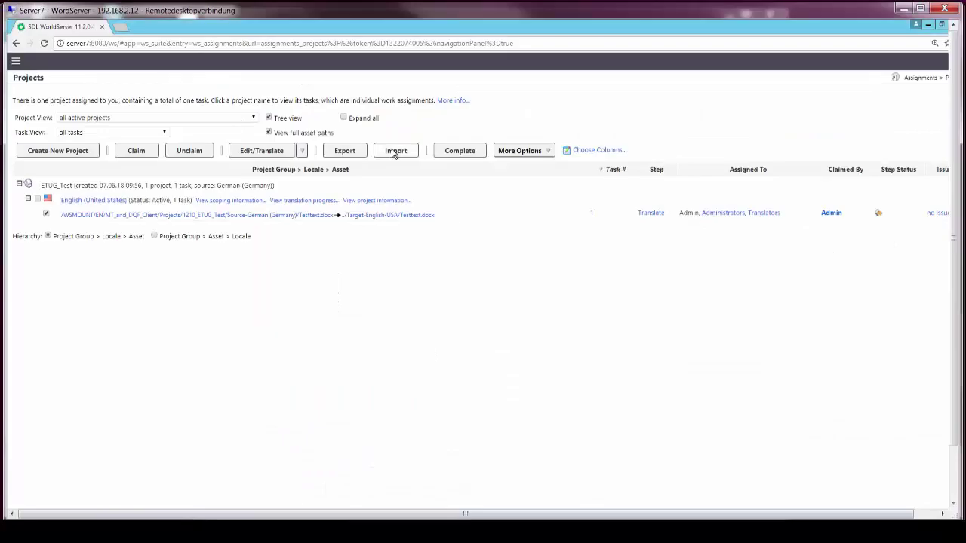
pyautogui.click(394, 151)
pyautogui.click(36, 102)
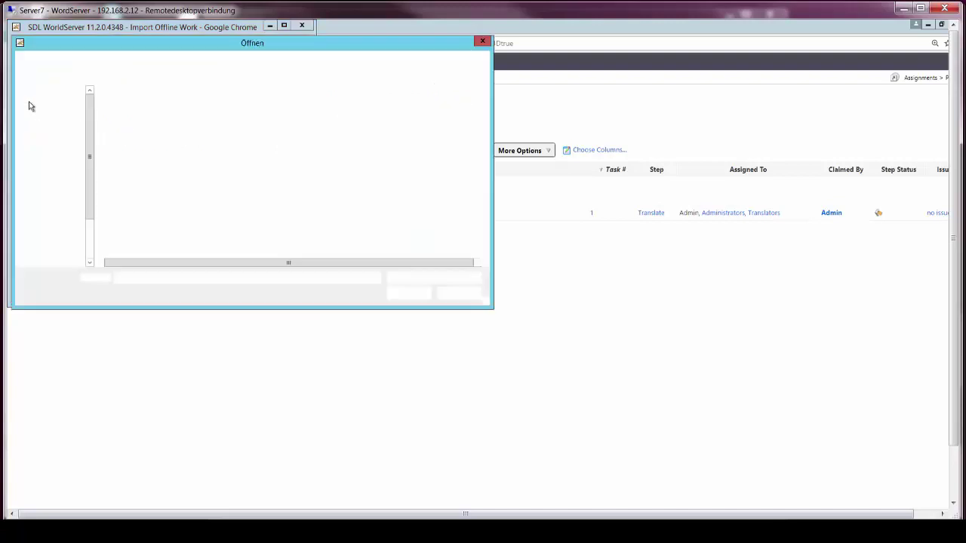
pyautogui.click(185, 118)
pyautogui.click(419, 296)
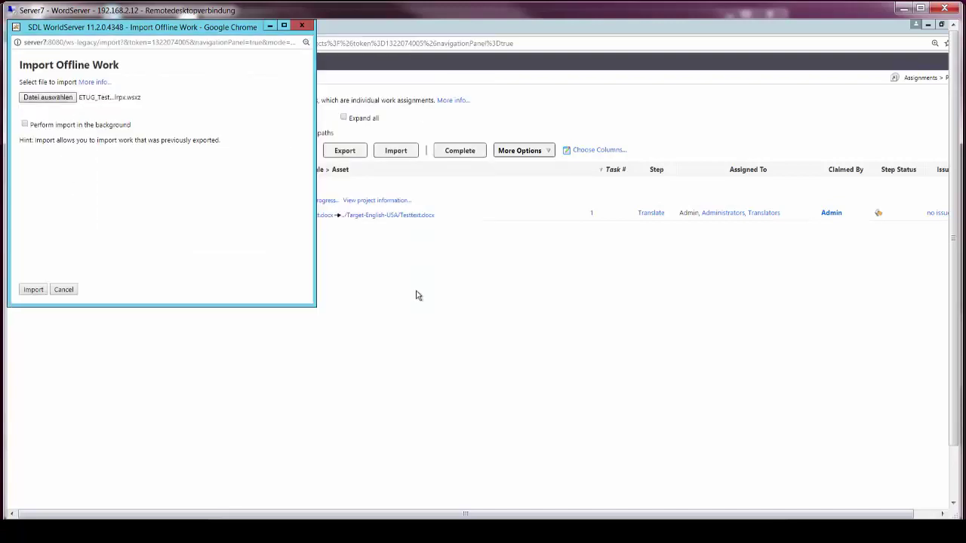
pyautogui.click(42, 291)
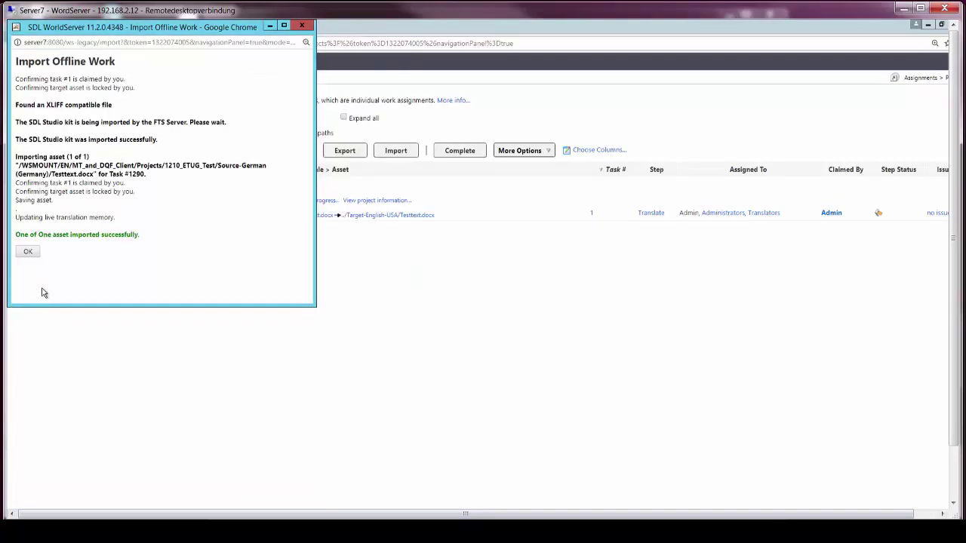
pyautogui.click(31, 254)
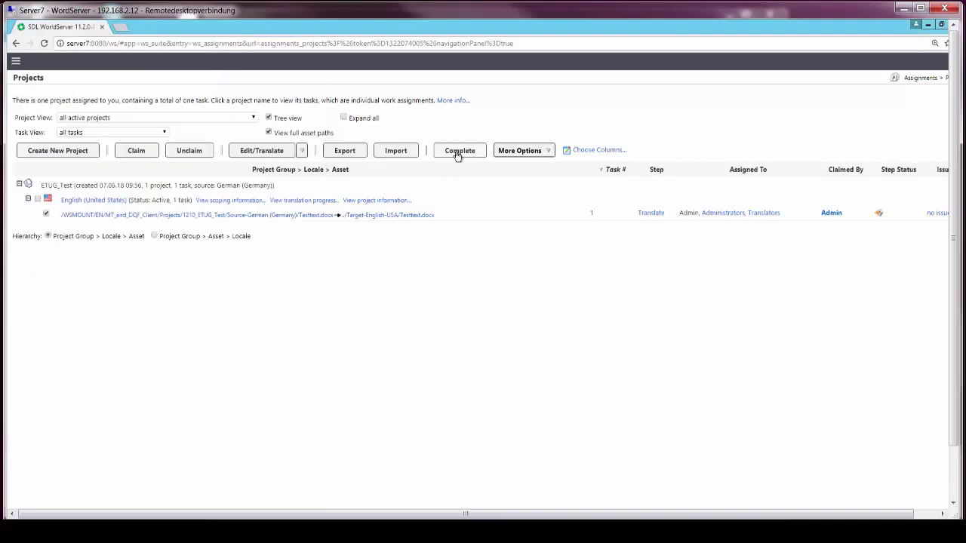
pyautogui.click(458, 152)
pyautogui.click(33, 291)
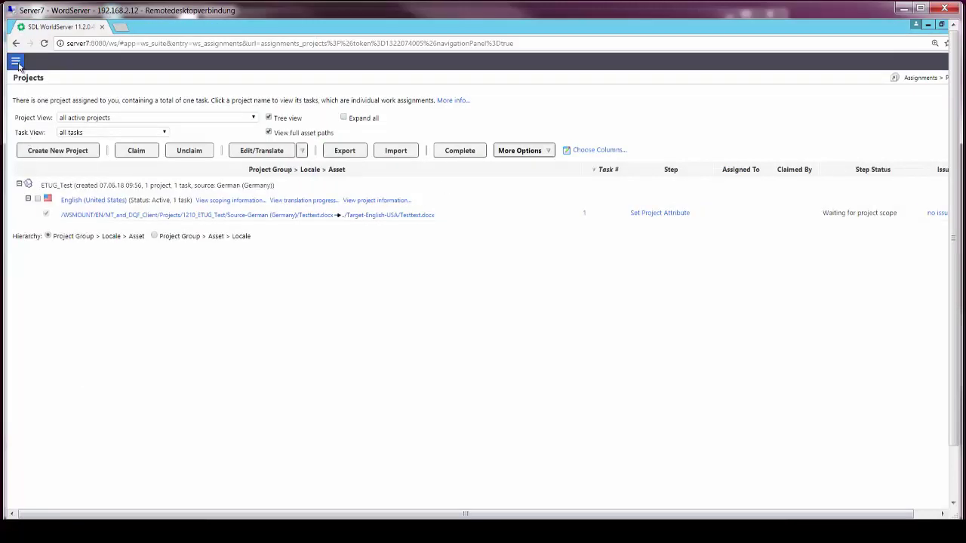
# Open the ETUG_Test project's task list, show the information for task 1 and refresh the list to check its current workflow step.
pyautogui.click(17, 63)
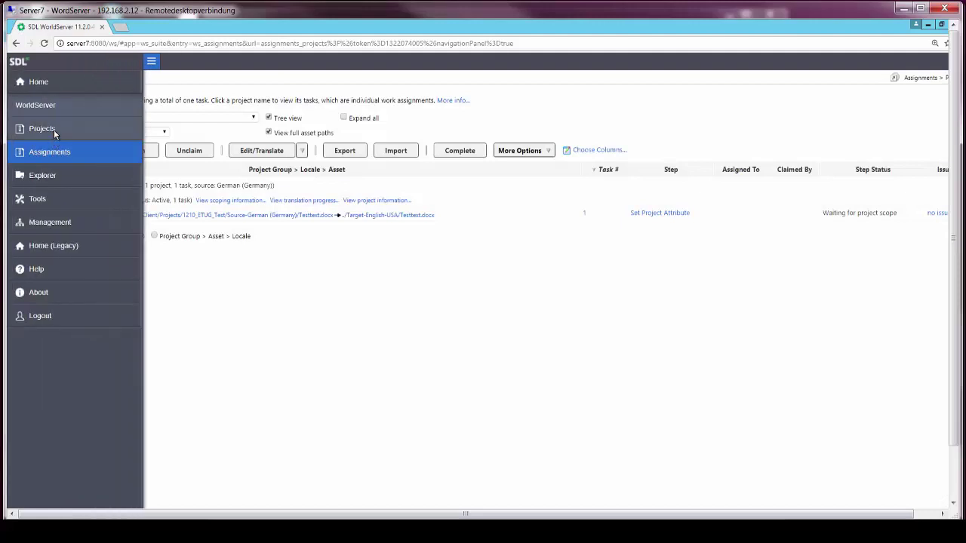
pyautogui.click(54, 129)
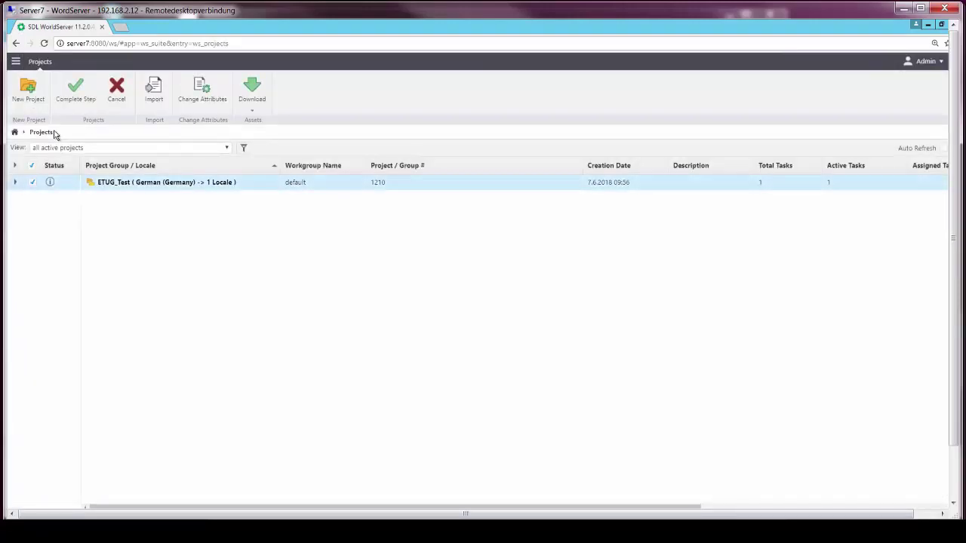
pyautogui.click(107, 185)
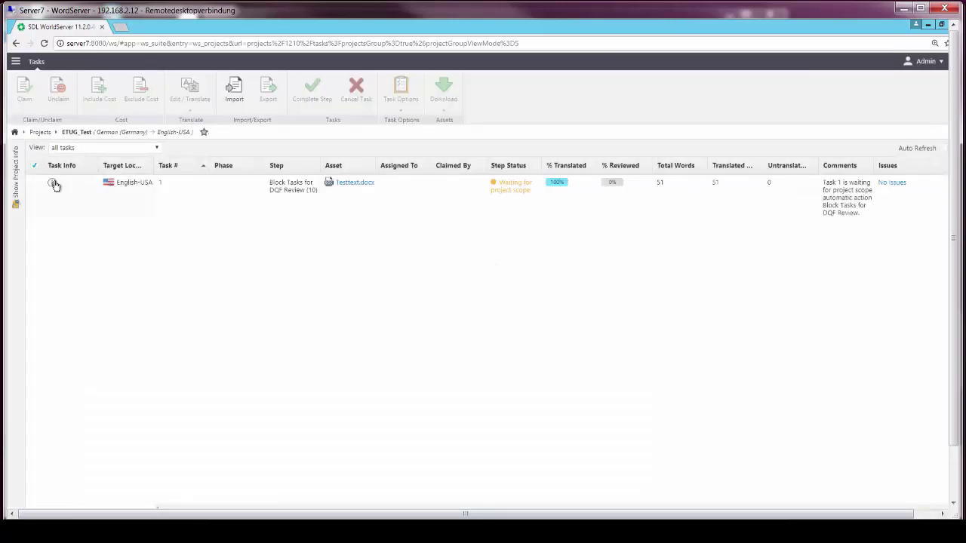
pyautogui.click(54, 183)
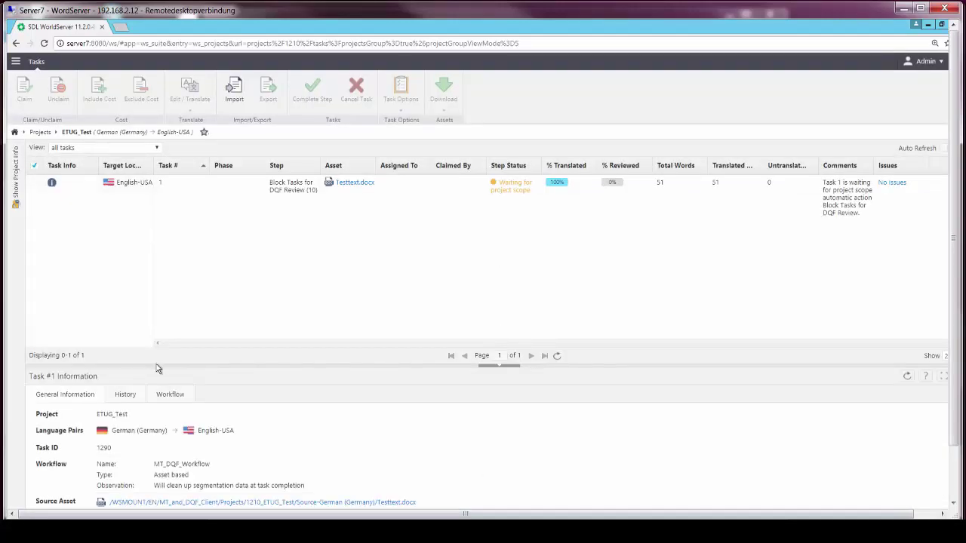
pyautogui.moveTo(158, 367); pyautogui.dragTo(155, 273)
pyautogui.click(557, 263)
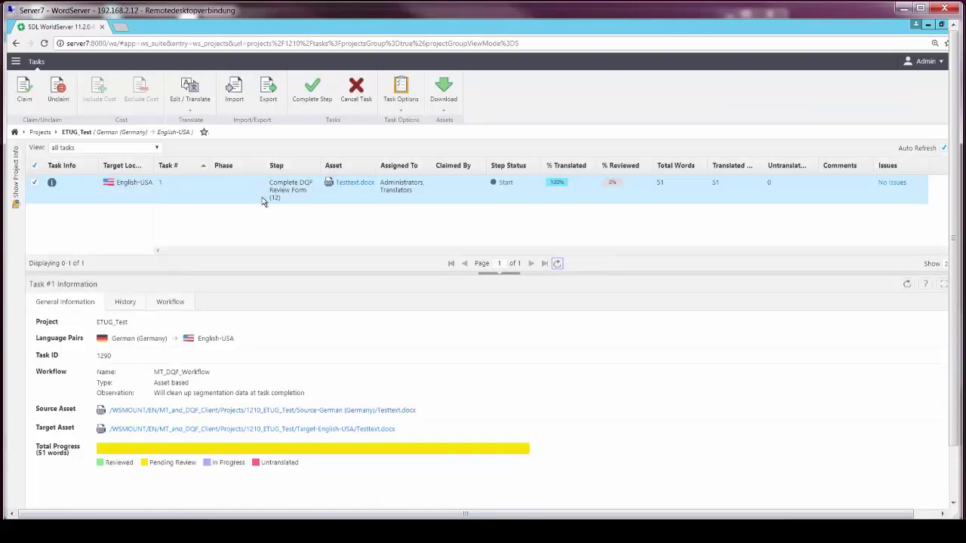
# Examine the history of task 1 and its MT_DQF_Workflow diagram around the DQF review steps.
pyautogui.click(125, 302)
pyautogui.scroll(-5, 195, 441)
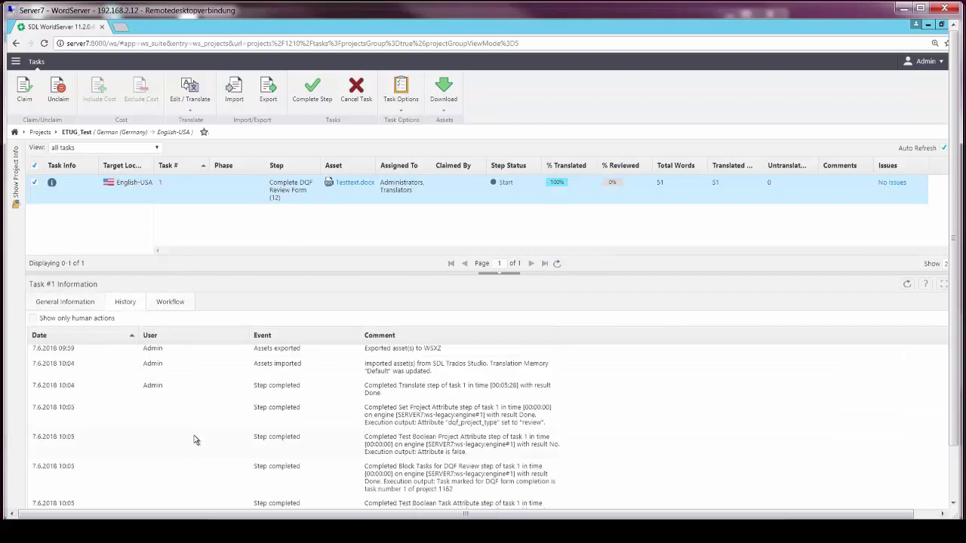
pyautogui.click(180, 302)
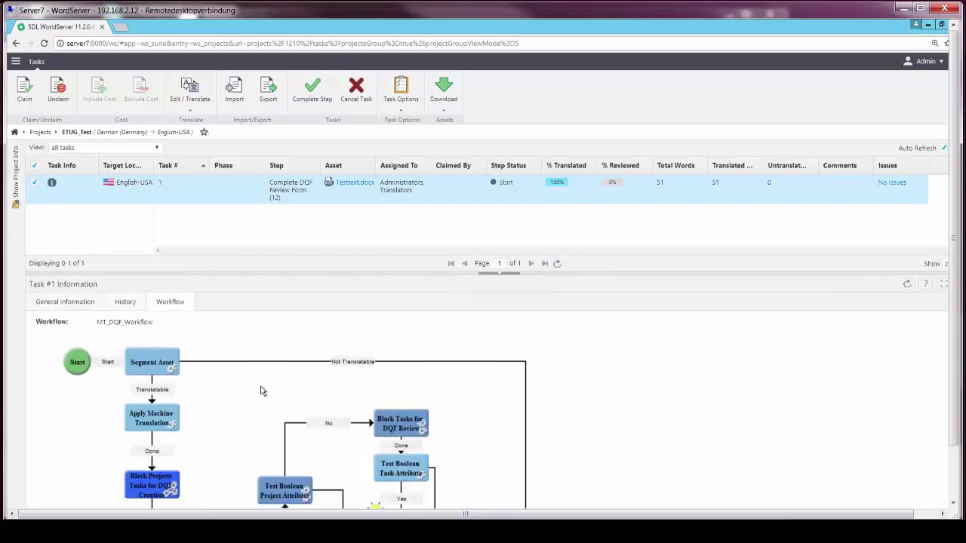
pyautogui.scroll(-1, 261, 302)
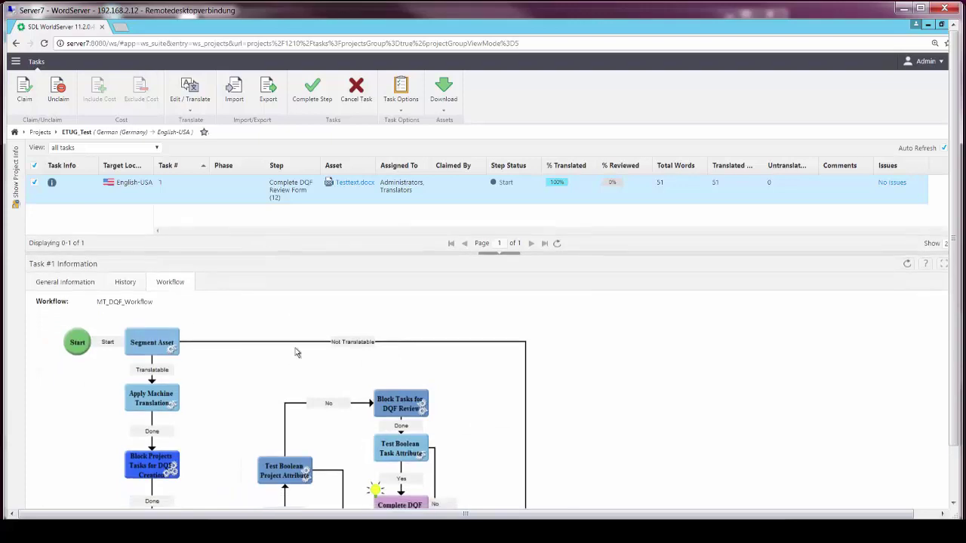
pyautogui.scroll(-3, 244, 433)
pyautogui.scroll(-2, 244, 433)
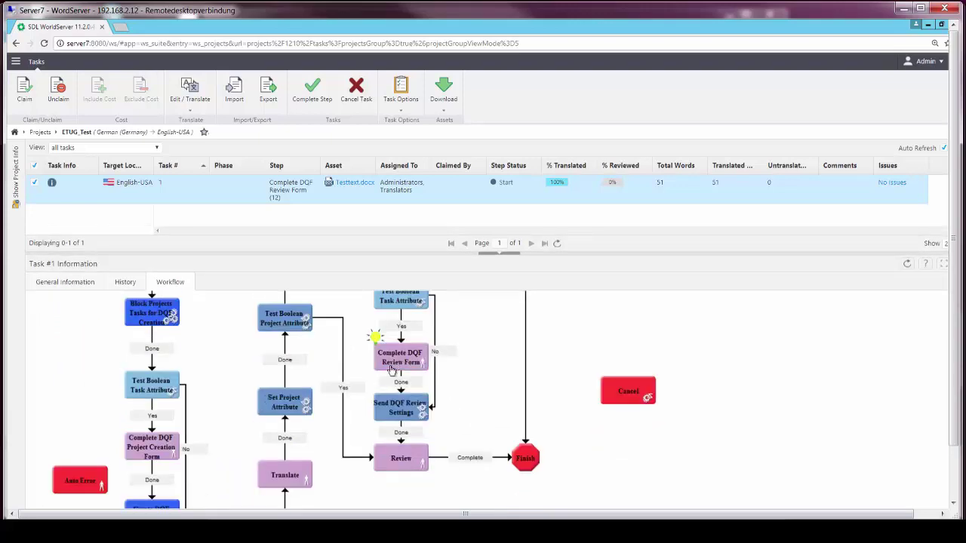
pyautogui.moveTo(393, 361)
# Select the Testtext.docx task of ETUG_Test in the assigned projects, open its DQF Review Form and enlarge the form window.
pyautogui.click(17, 65)
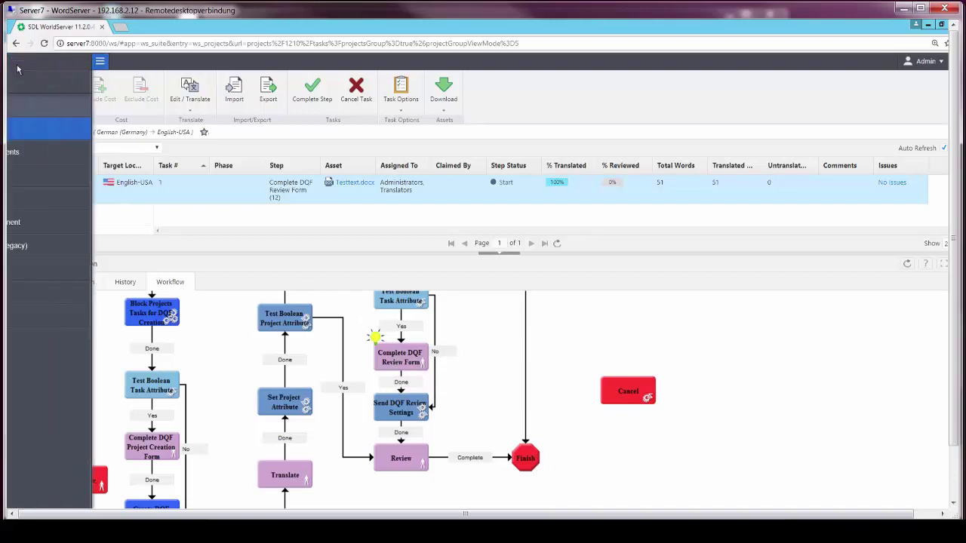
pyautogui.click(33, 151)
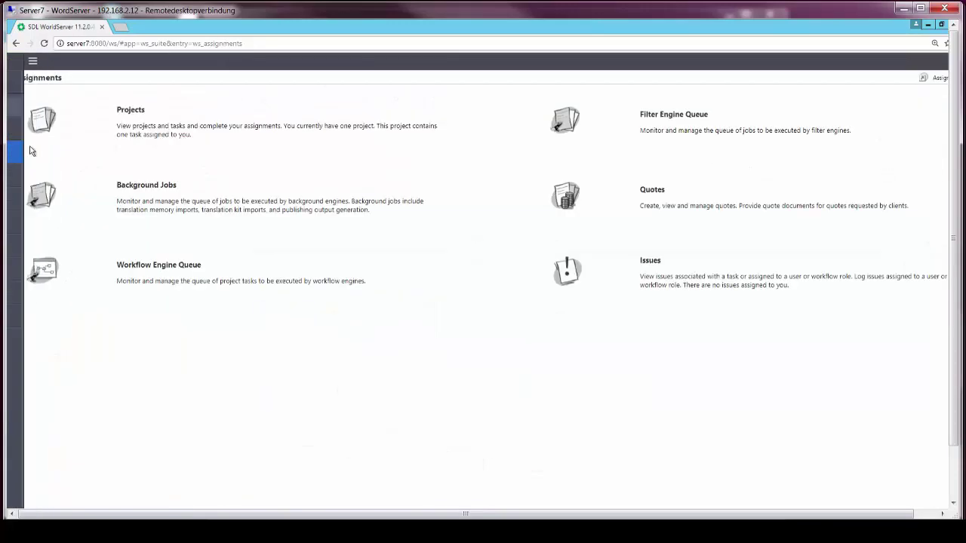
pyautogui.click(118, 113)
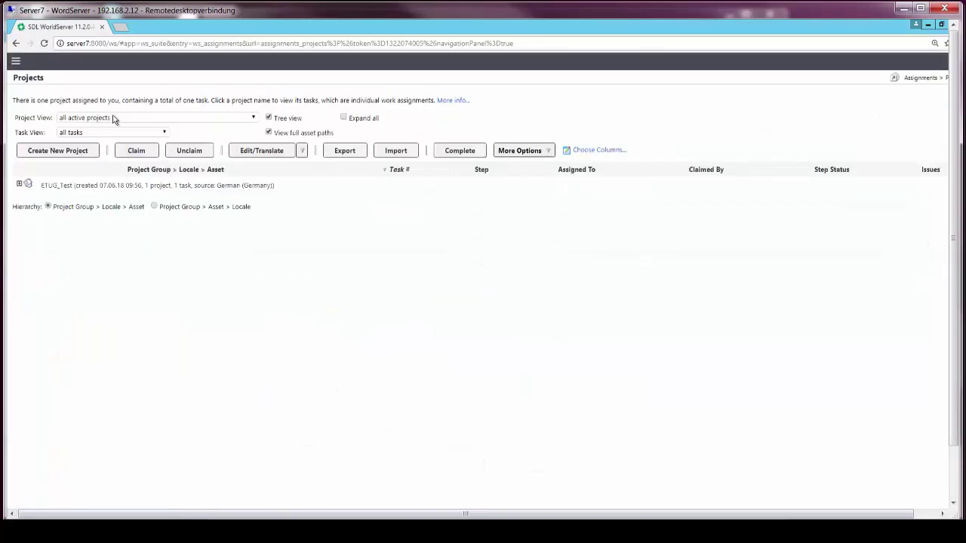
pyautogui.click(19, 184)
pyautogui.click(27, 199)
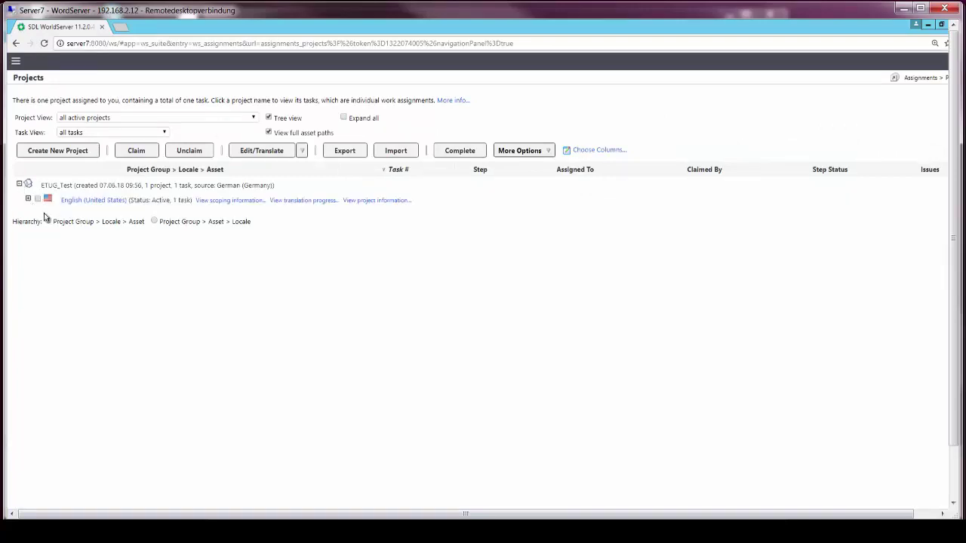
pyautogui.click(46, 215)
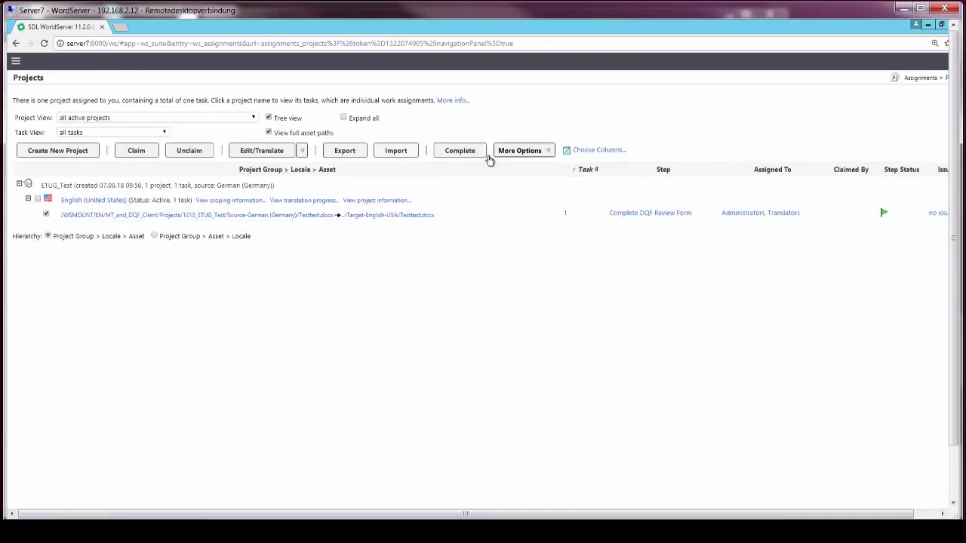
pyautogui.click(464, 154)
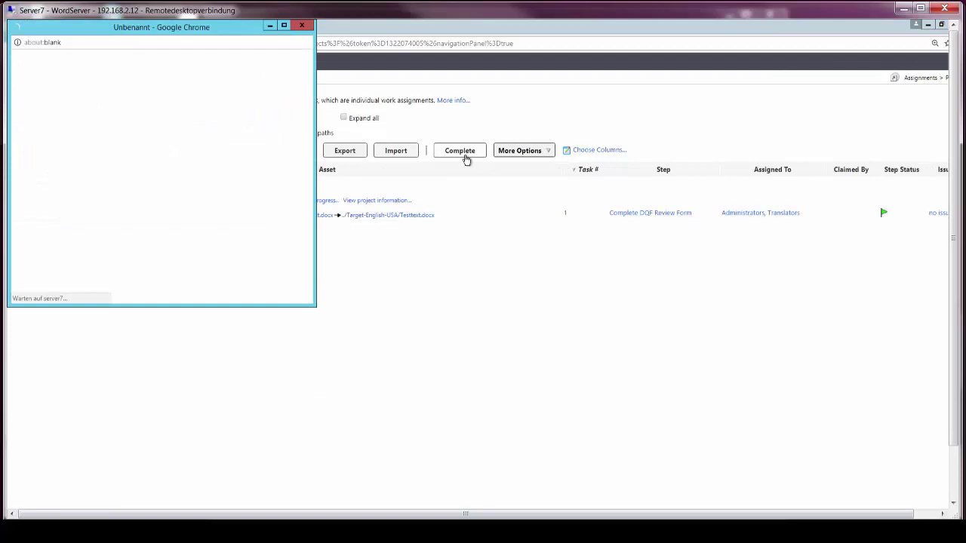
pyautogui.moveTo(312, 306); pyautogui.dragTo(779, 457)
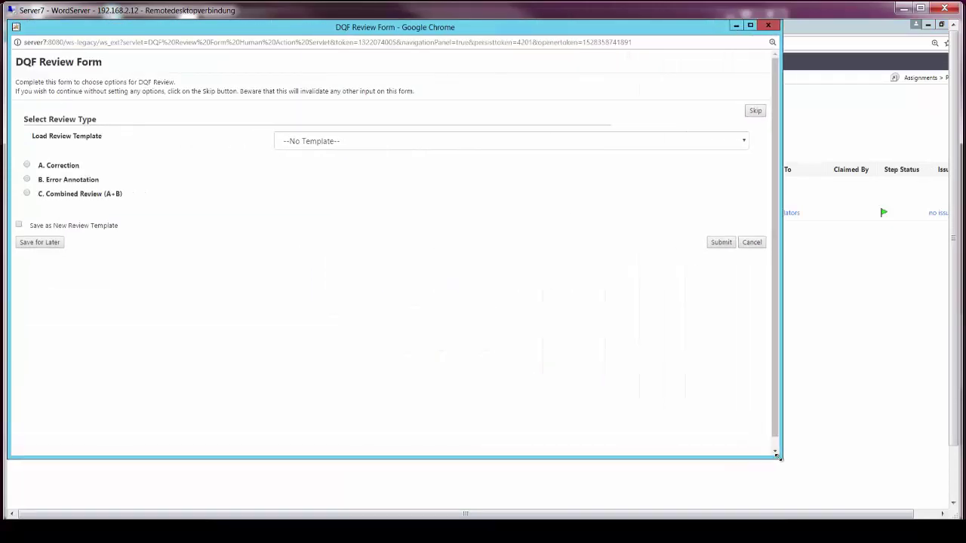
# Set the review type to Error Annotation and include the Accuracy error types Addition, Omission and Mistranslation.
pyautogui.click(26, 180)
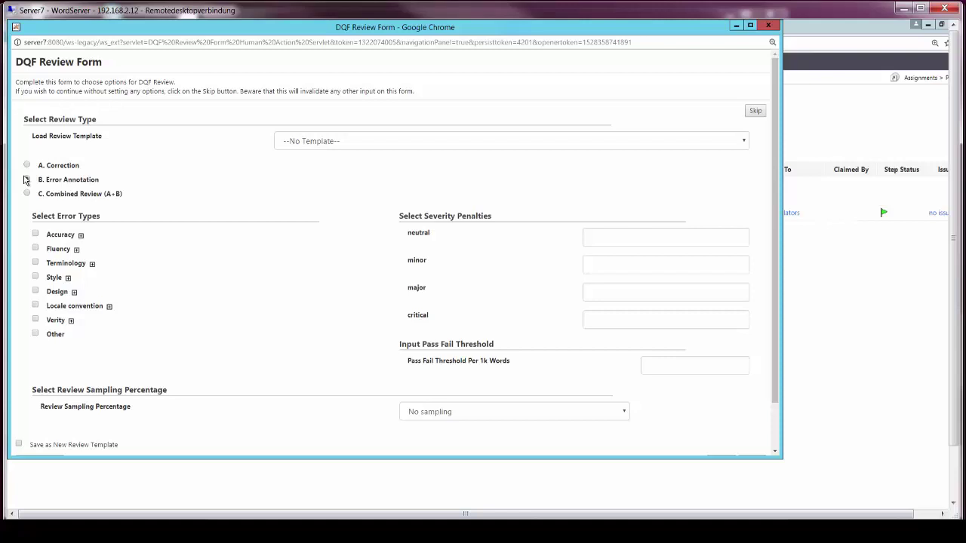
pyautogui.click(26, 180)
pyautogui.click(36, 236)
pyautogui.click(81, 236)
pyautogui.click(85, 249)
pyautogui.click(85, 261)
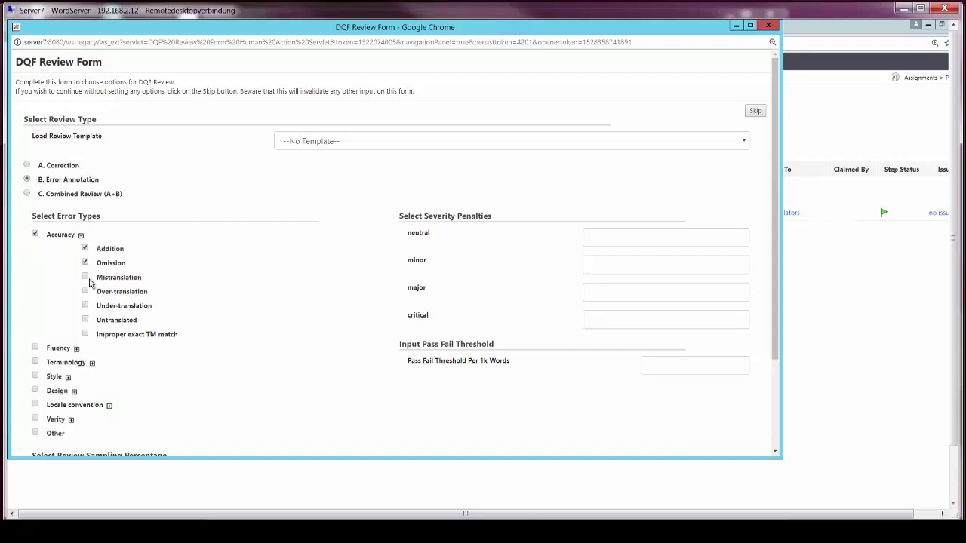
pyautogui.click(86, 277)
# Include the Fluency error types Punctuation, Spelling and Grammar, plus the Terminology category.
pyautogui.click(36, 348)
pyautogui.click(76, 350)
pyautogui.click(85, 362)
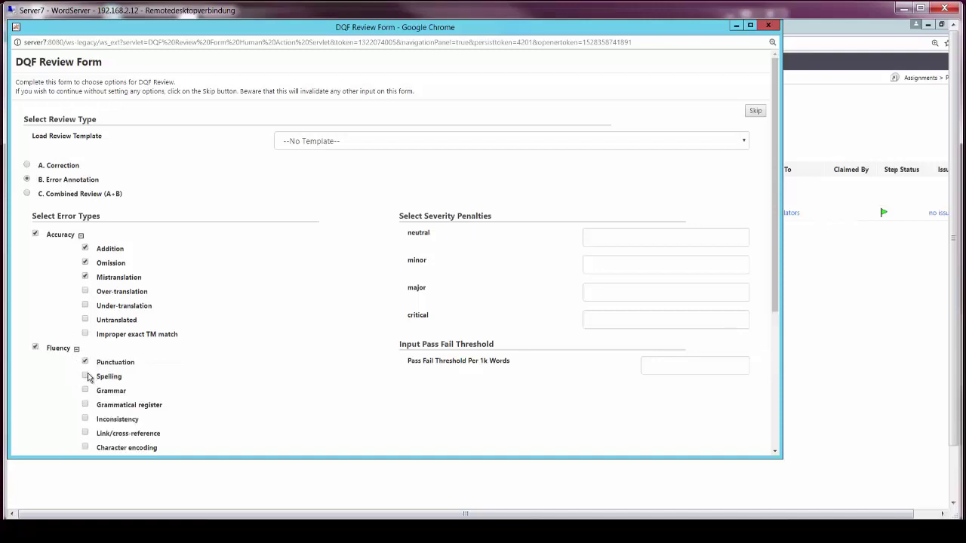
pyautogui.click(85, 376)
pyautogui.click(86, 391)
pyautogui.scroll(-2, 201, 395)
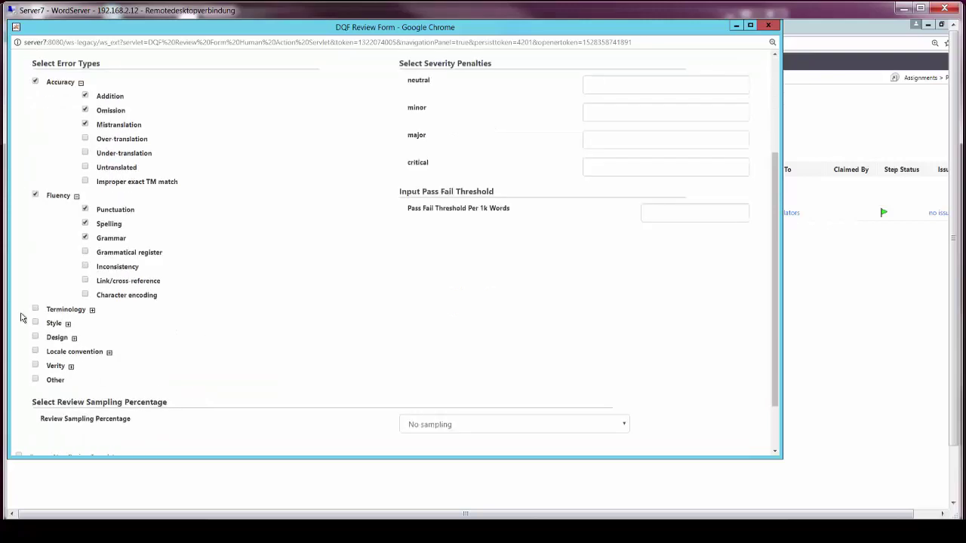
pyautogui.click(35, 310)
# Set the severity penalties to neutral 0, minor 1, major 2 and critical 3, and the pass/fail threshold per 1k words to 50.
pyautogui.scroll(1, 398, 336)
pyautogui.click(628, 139)
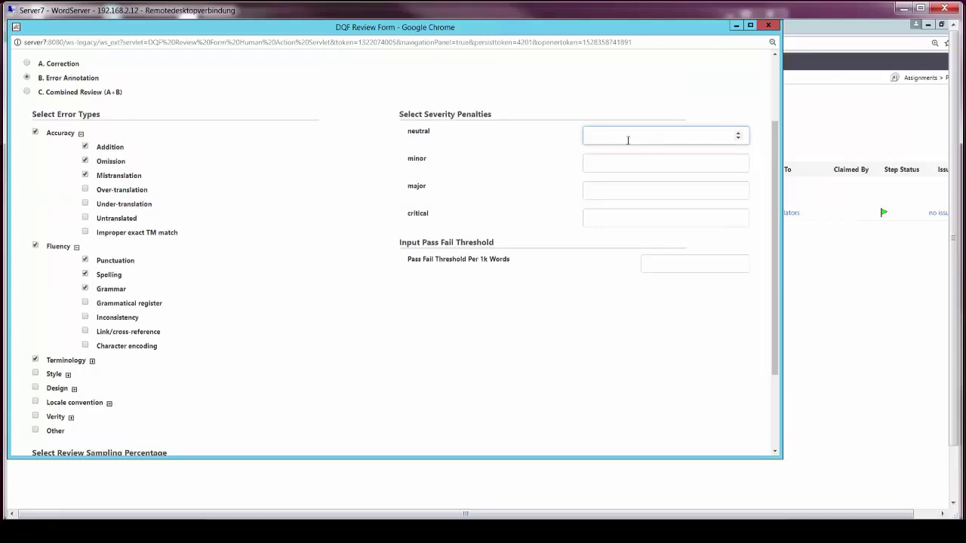
pyautogui.write('0')
pyautogui.click(616, 166)
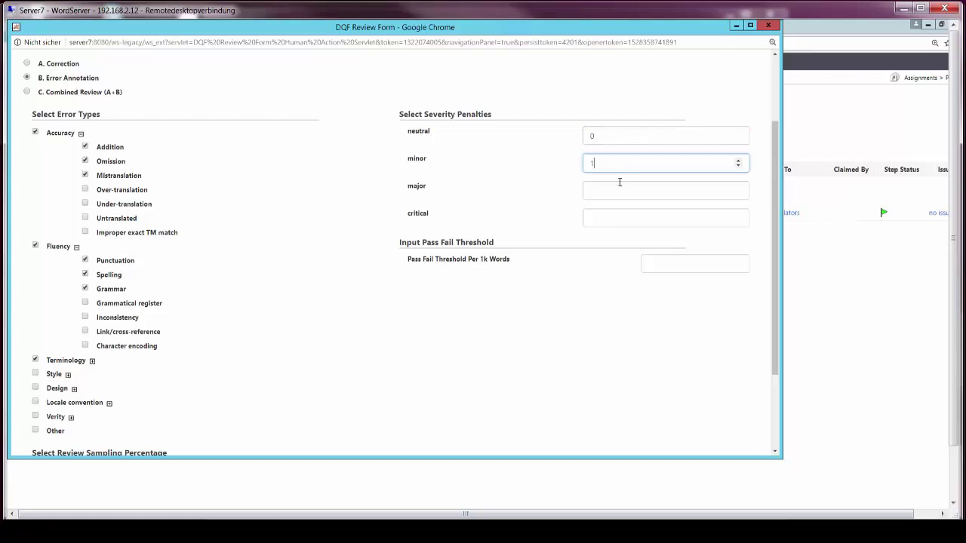
pyautogui.write('2')
pyautogui.click(613, 218)
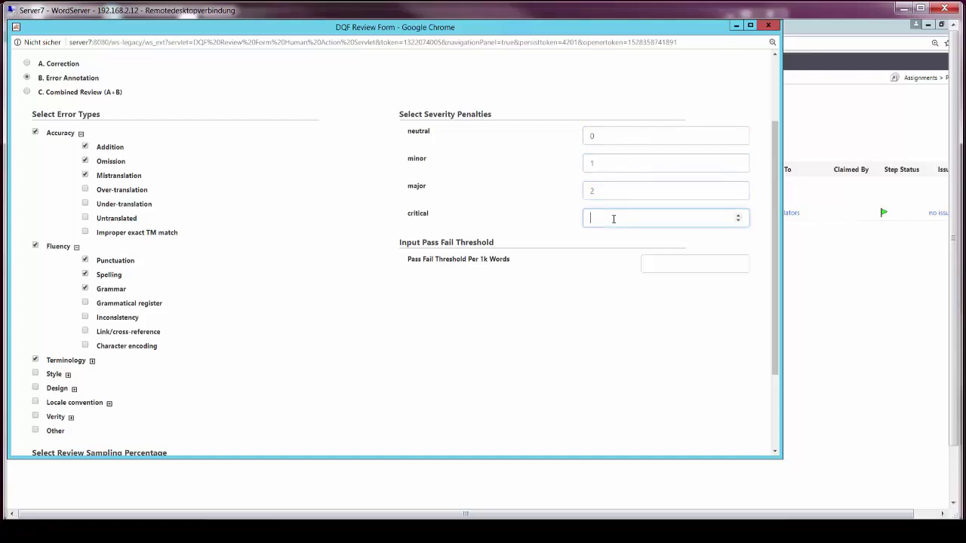
pyautogui.click(668, 259)
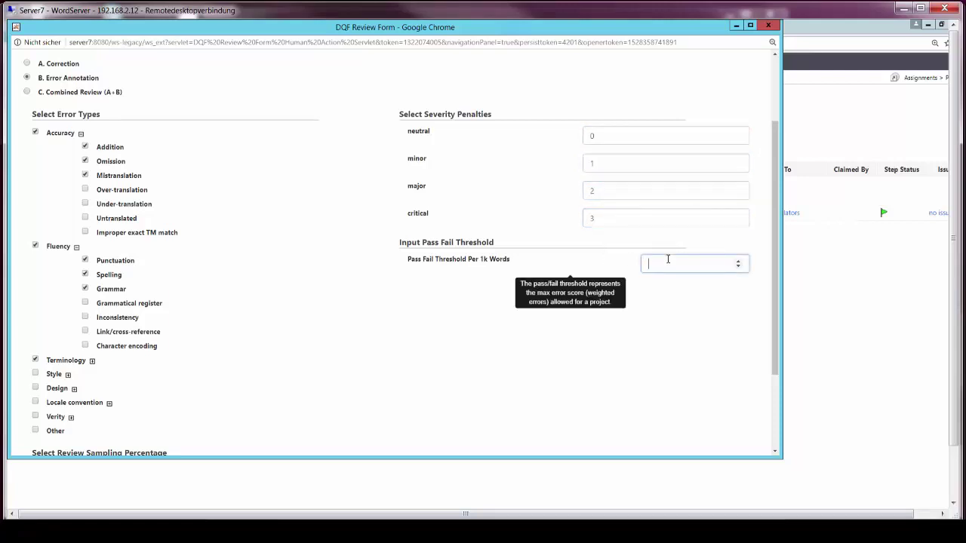
pyautogui.write('50')
pyautogui.click(540, 338)
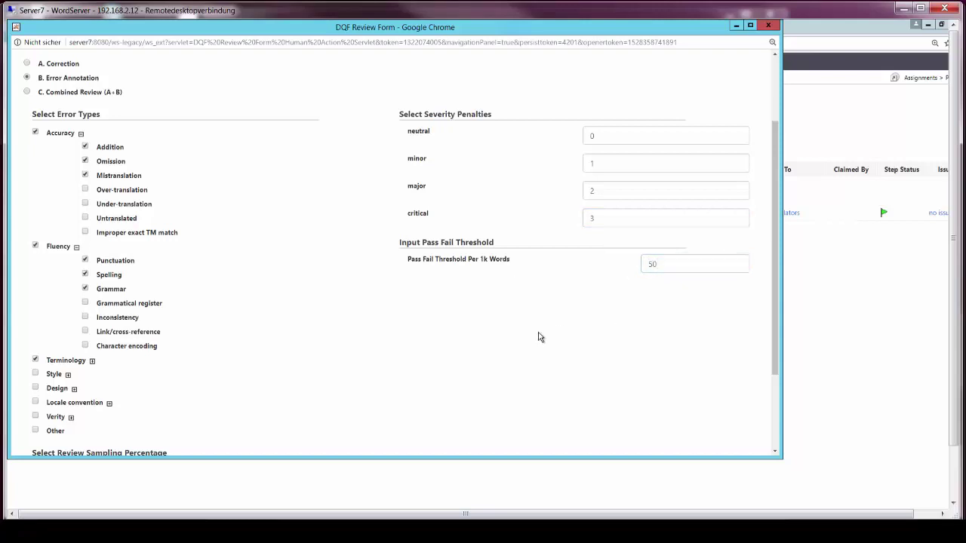
# Submit the DQF Review Form with no review sampling and close the confirmation.
pyautogui.scroll(-3, 539, 337)
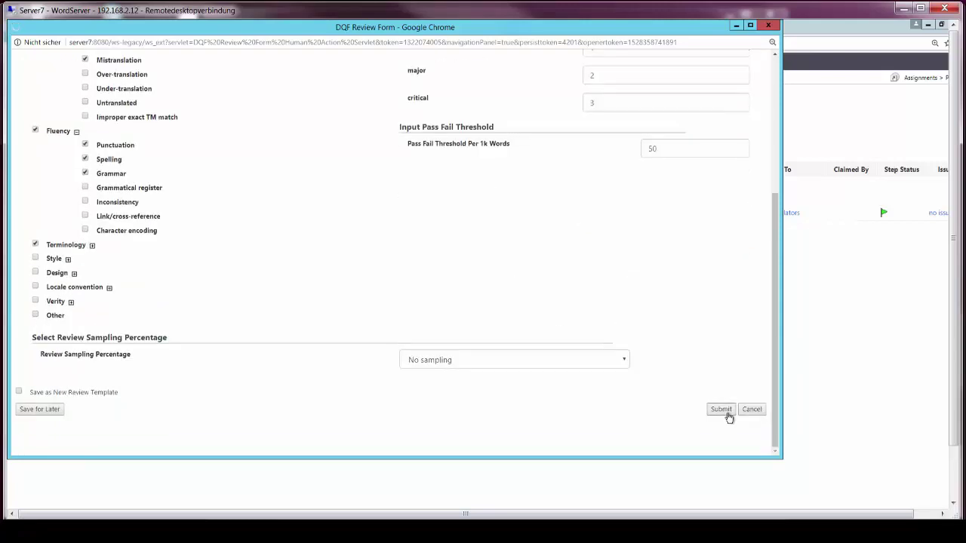
pyautogui.click(728, 415)
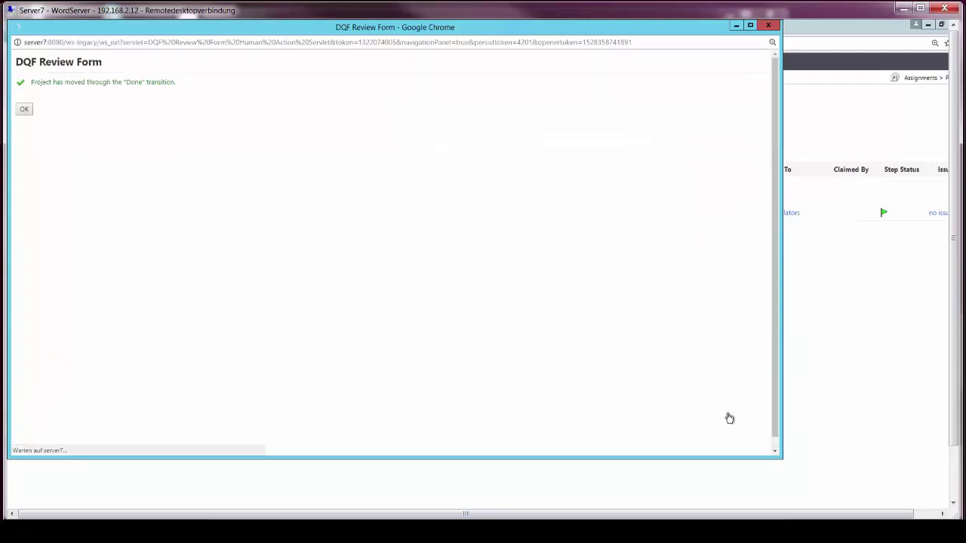
pyautogui.click(23, 110)
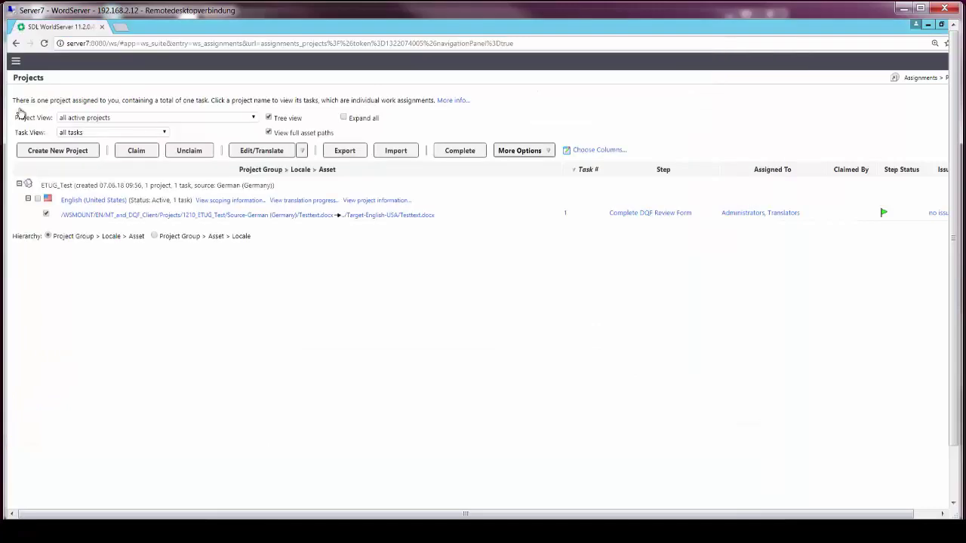
# Export the task at the Review step as a translation kit in WSXZ format, keeping TM information as Content.
pyautogui.click(327, 154)
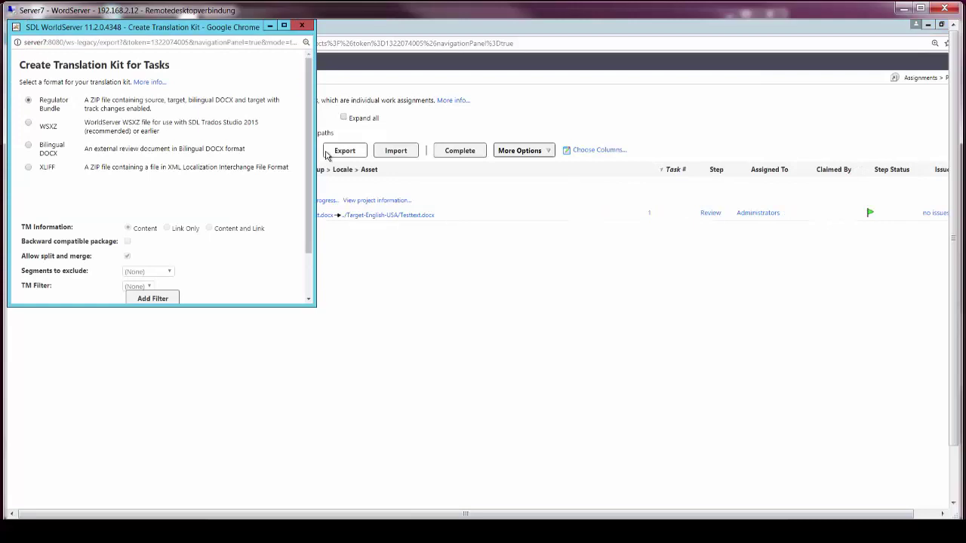
pyautogui.click(28, 123)
pyautogui.moveTo(310, 160); pyautogui.dragTo(309, 202)
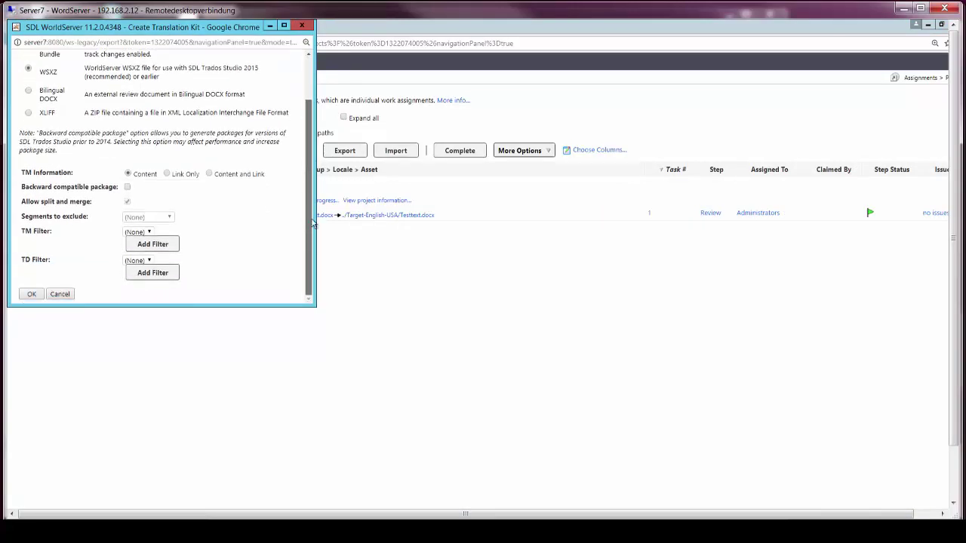
pyautogui.click(31, 295)
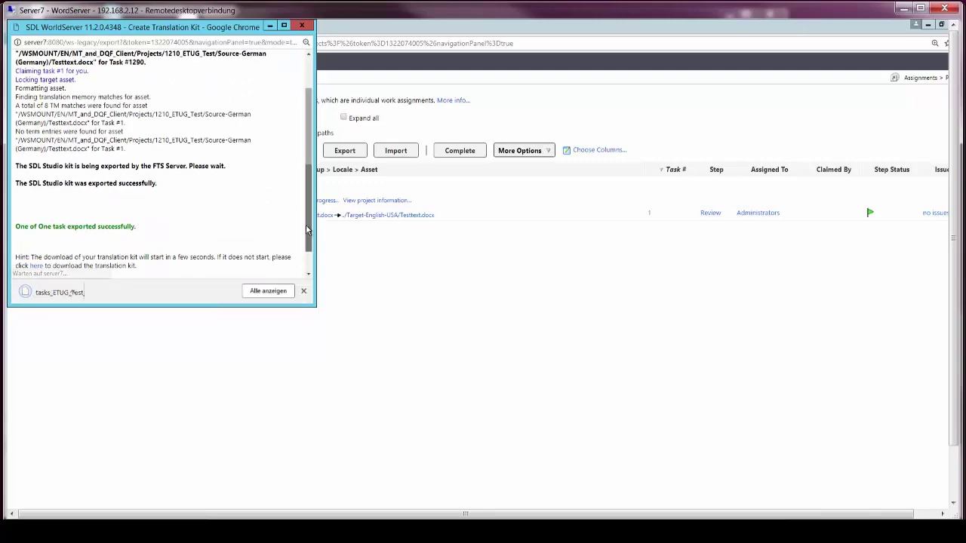
# Switch to SDL Trados Studio and import the package tasks_ETUG_Test_1162_en_US_diff.wsxz into the default Studio project location.
pyautogui.moveTo(373, 532)
pyautogui.click(450, 434)
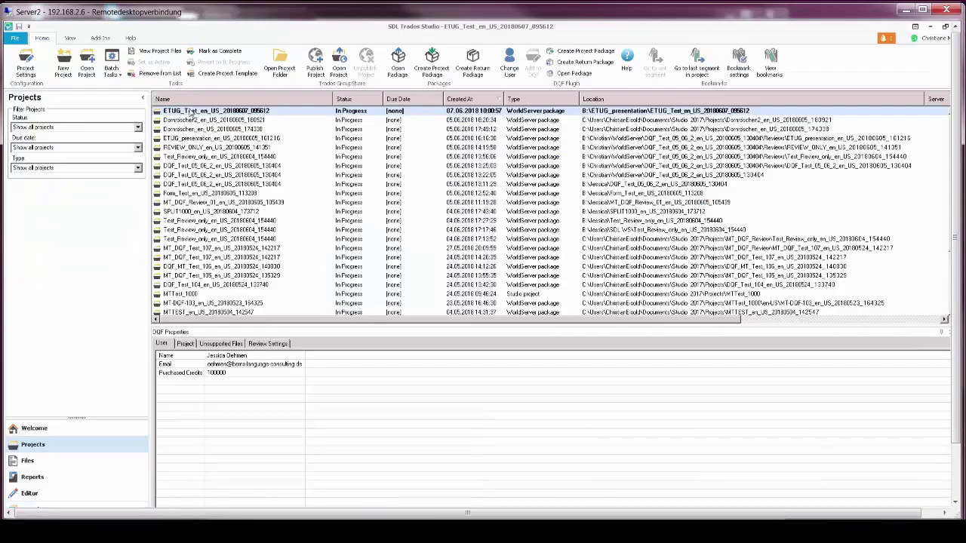
pyautogui.click(396, 68)
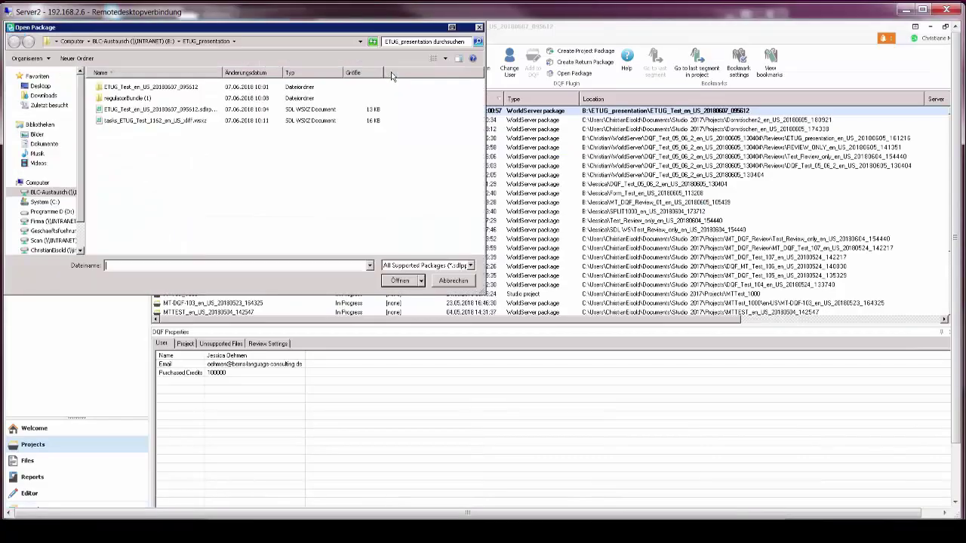
pyautogui.doubleClick(268, 122)
pyautogui.click(578, 424)
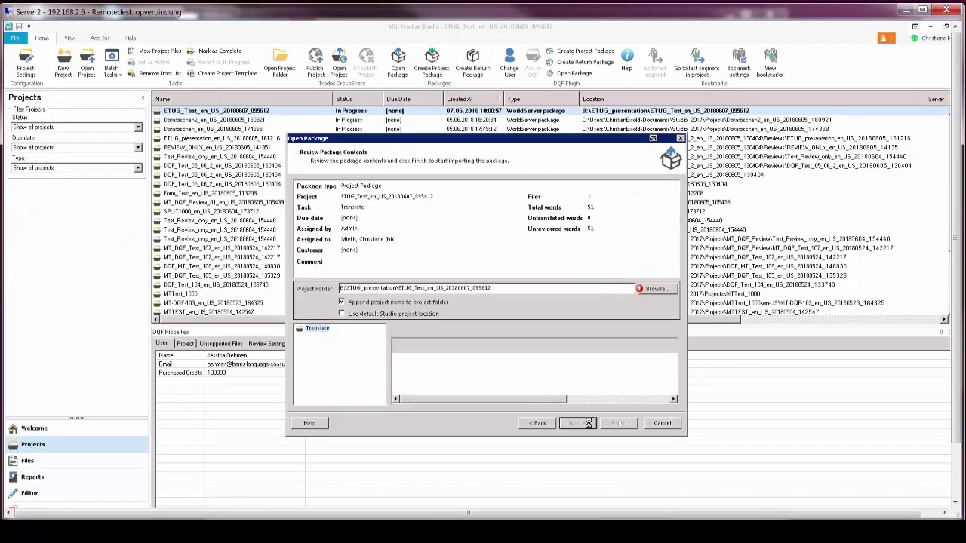
pyautogui.click(617, 423)
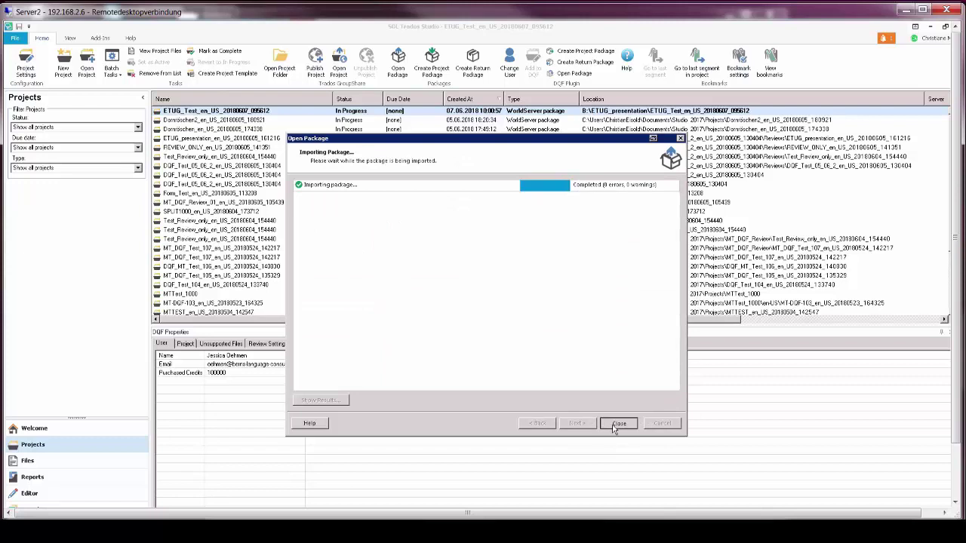
pyautogui.click(532, 324)
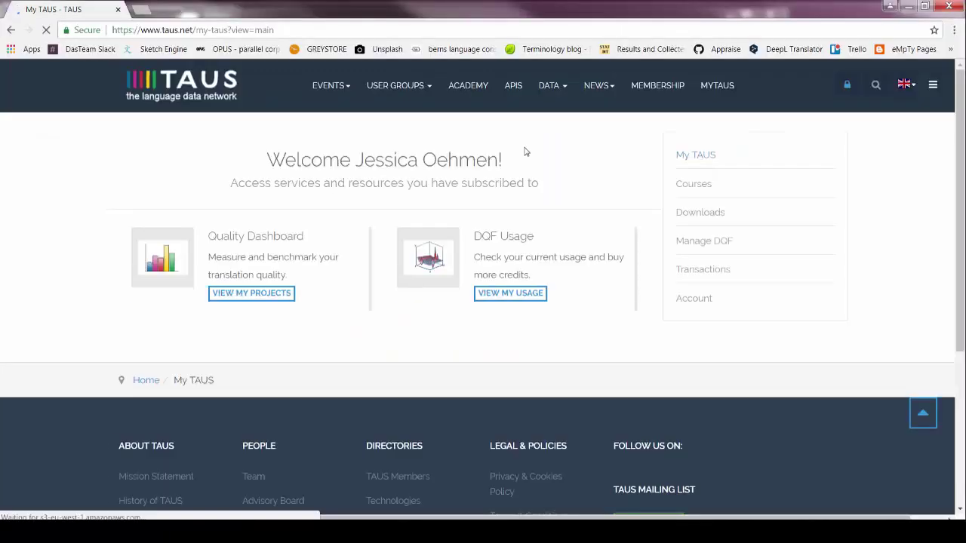
# Switch to the TAUS Quality Dashboard, open the ETUG_Test project report and examine its activity, productivity, segment statistics and time spent charts.
pyautogui.click(273, 297)
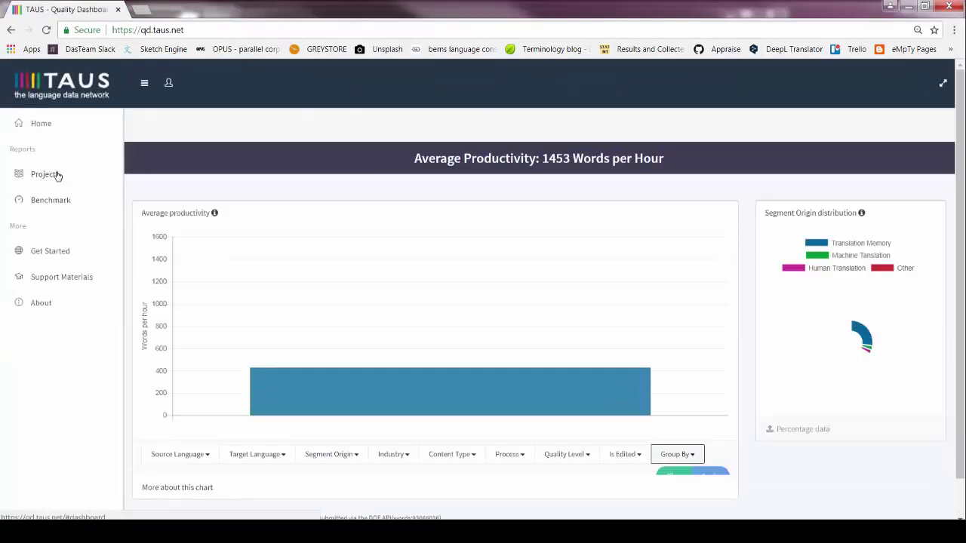
pyautogui.click(58, 175)
pyautogui.click(38, 199)
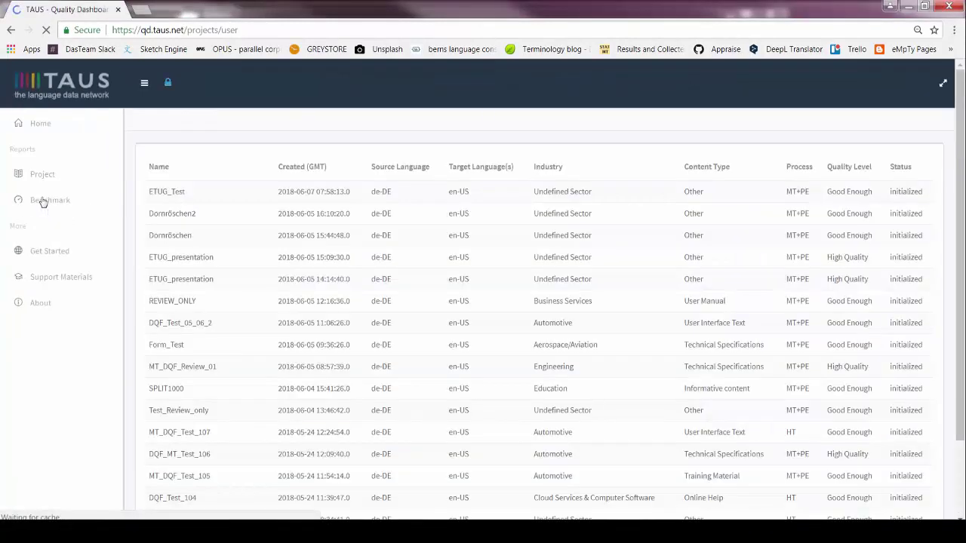
pyautogui.click(162, 248)
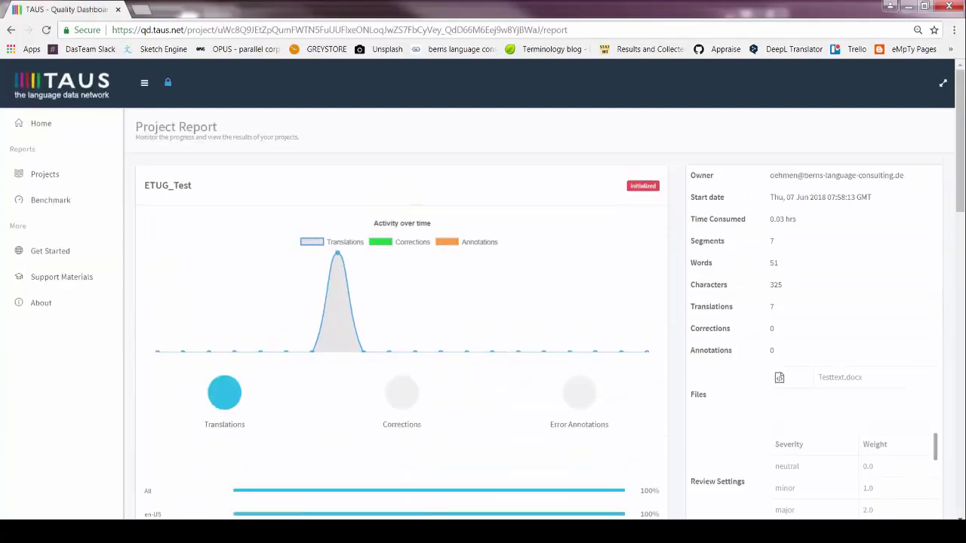
pyautogui.scroll(-4, 240, 425)
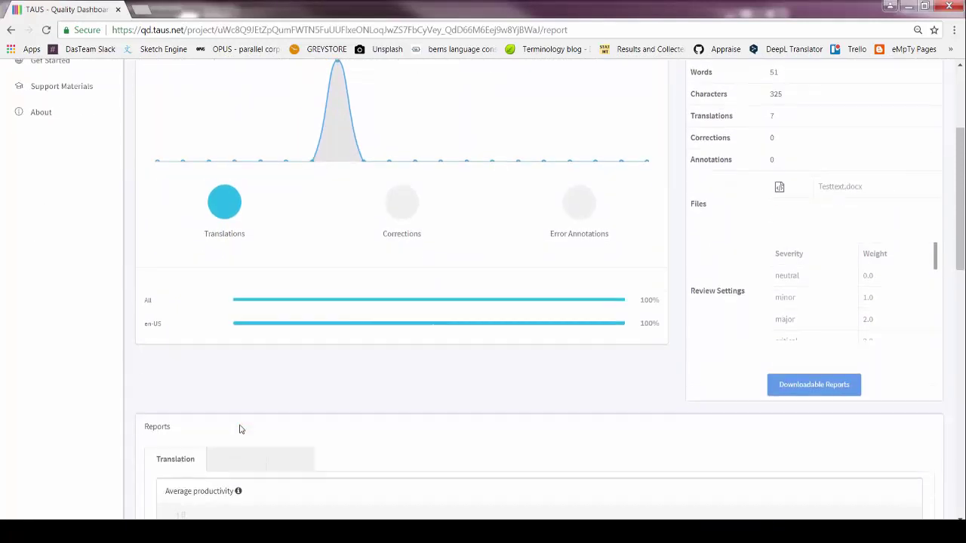
pyautogui.scroll(-2, 240, 429)
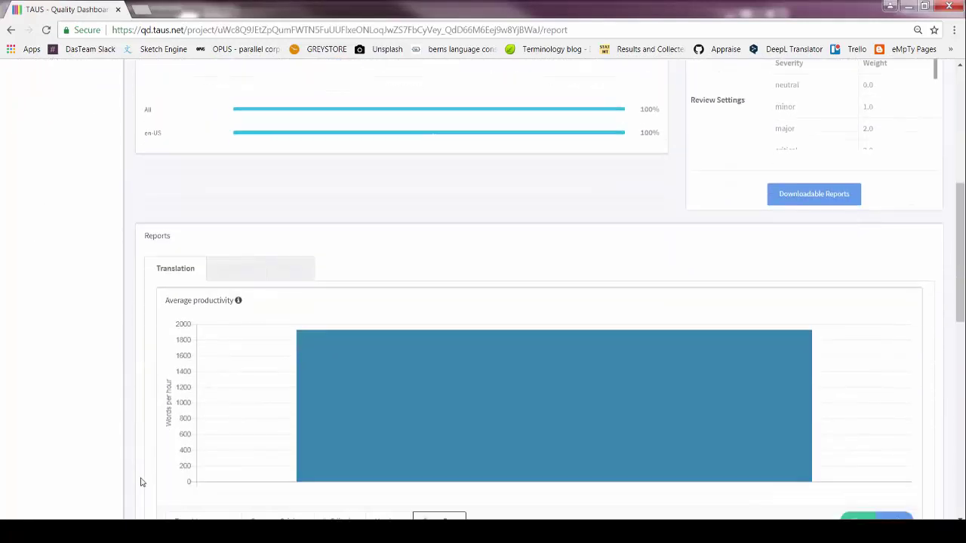
pyautogui.scroll(-4, 140, 482)
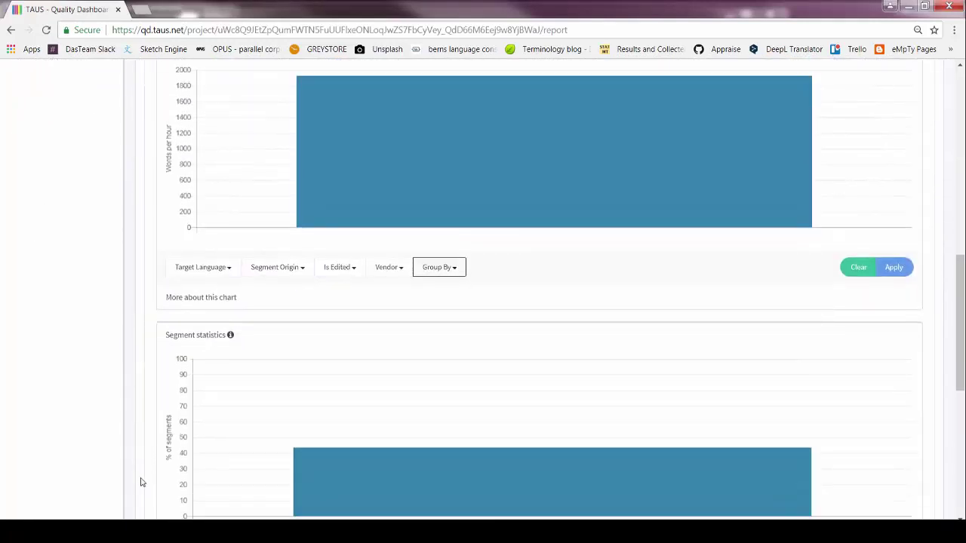
pyautogui.scroll(-3, 140, 482)
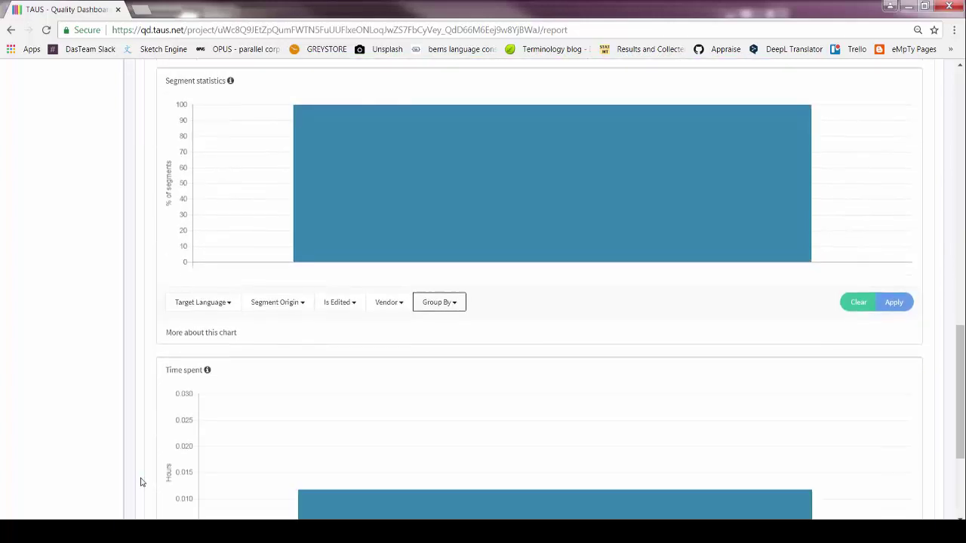
pyautogui.scroll(-2, 141, 482)
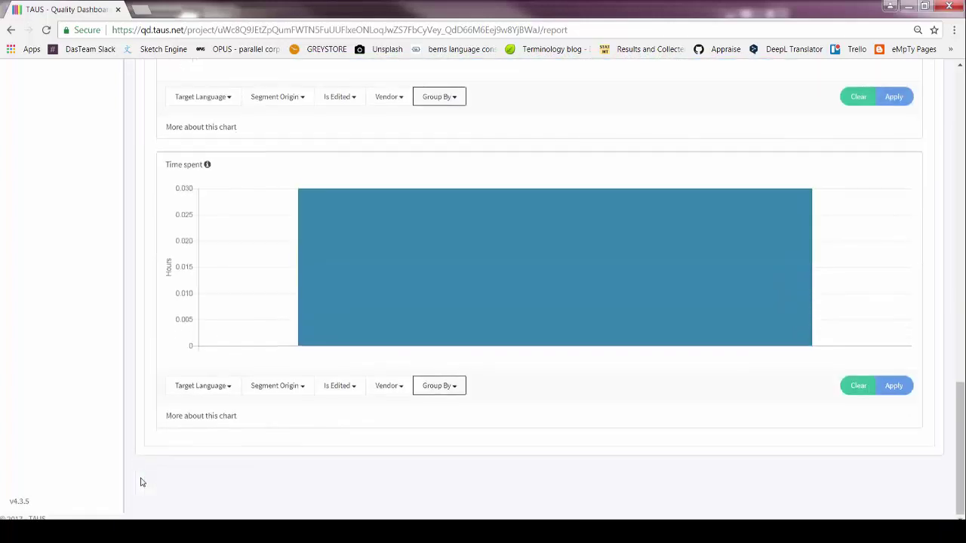
pyautogui.scroll(10, 141, 483)
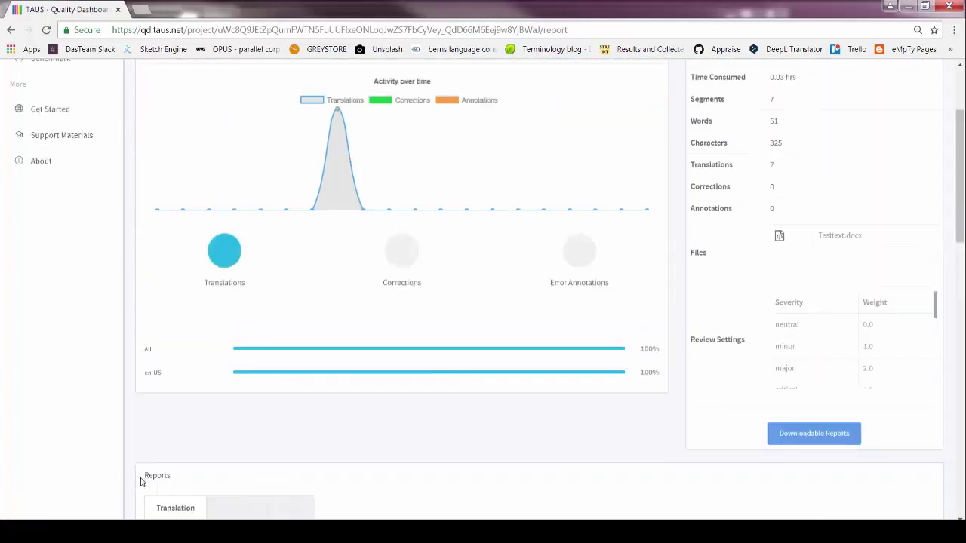
# Return to SDL Trados Studio and open Testtext_docx.sdlxliff from the newly imported ETUG_Test project for review.
pyautogui.click(890, 8)
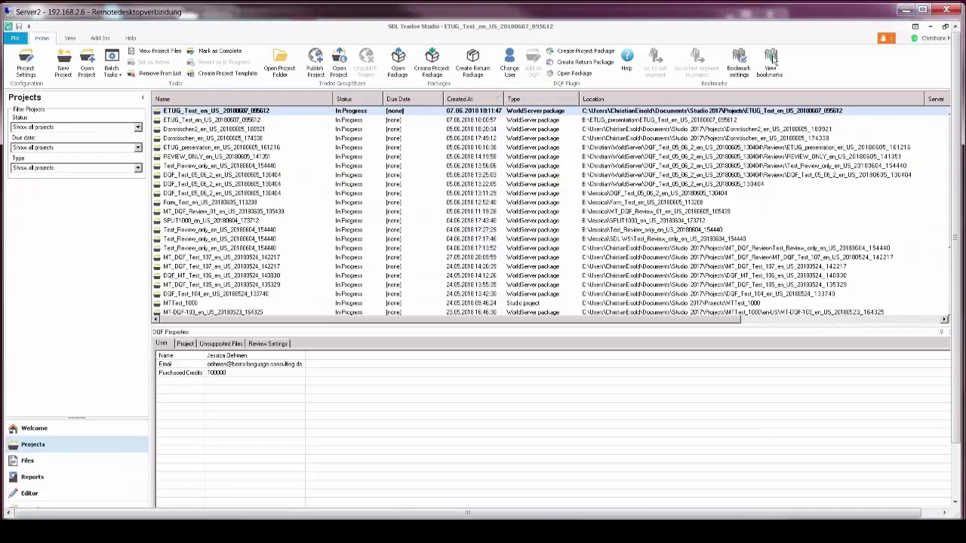
pyautogui.doubleClick(206, 113)
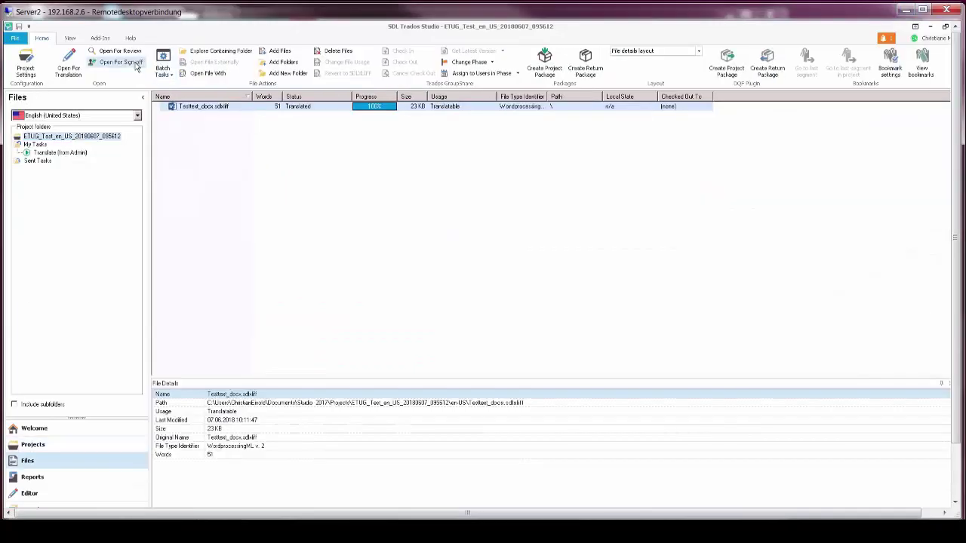
pyautogui.click(121, 51)
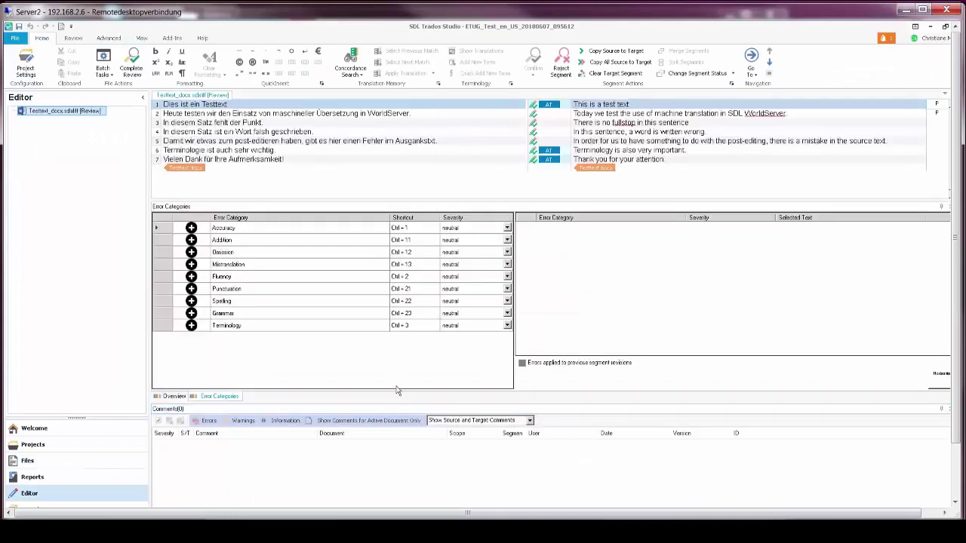
# Approve the first two segments, then mark the whole of segment 3 with a Punctuation error of major severity and approve it.
pyautogui.click(662, 105)
pyautogui.press('Down')
pyautogui.press('Down')
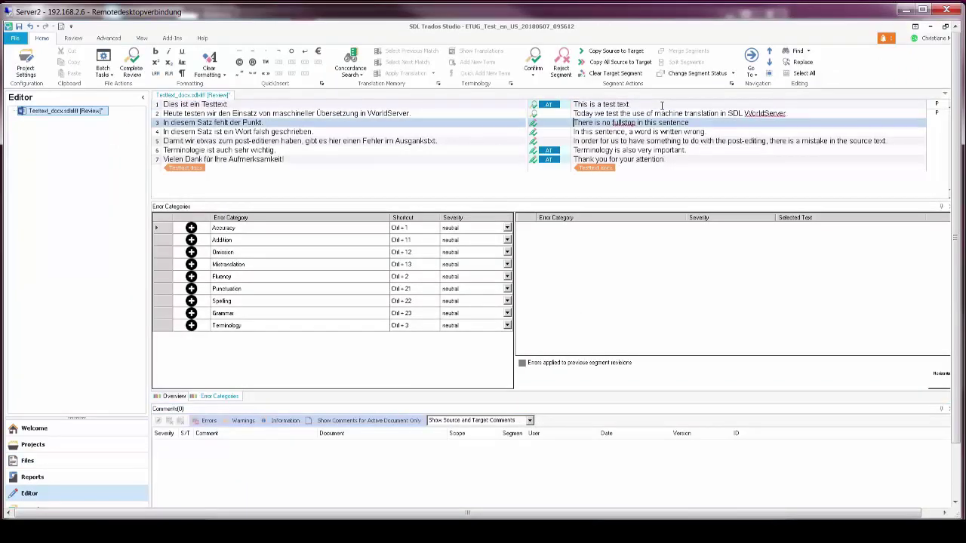
pyautogui.click(508, 290)
pyautogui.click(495, 311)
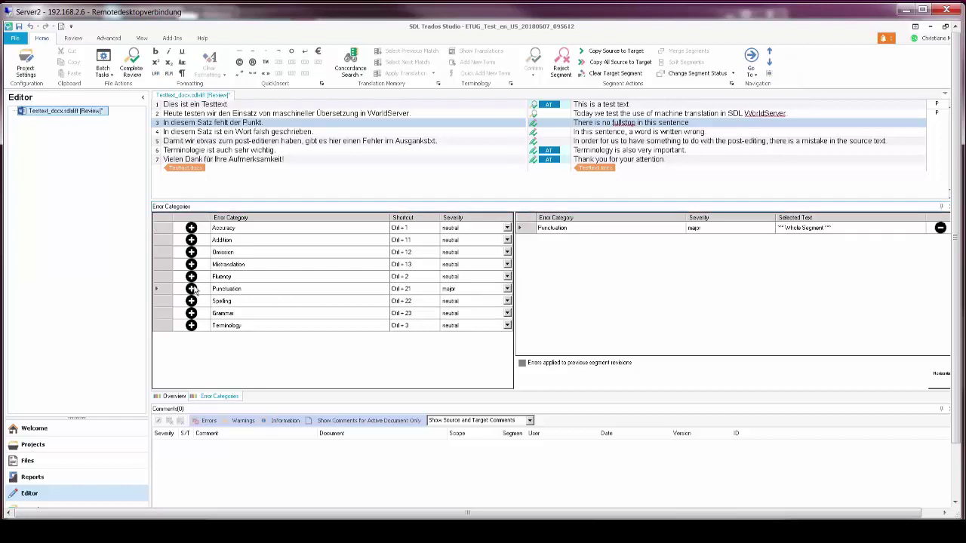
pyautogui.press('Down')
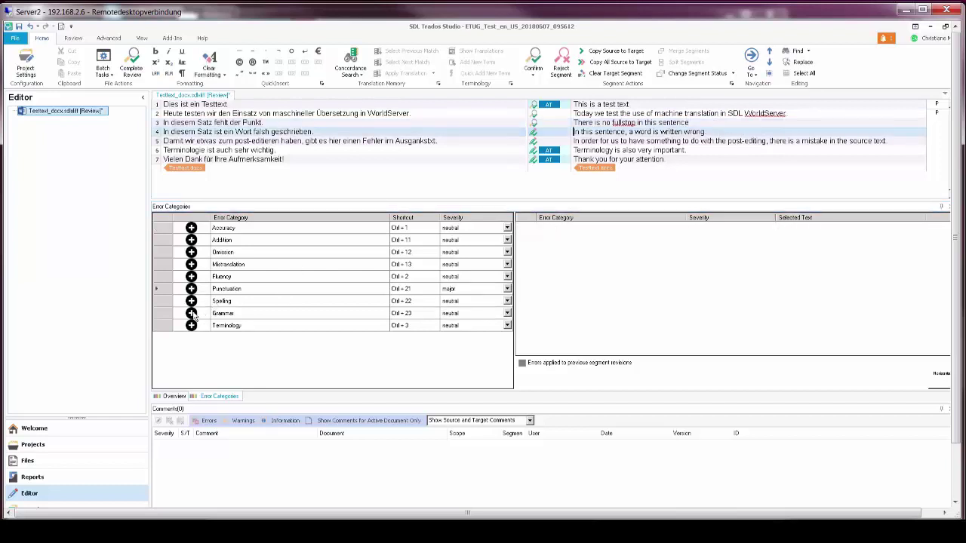
# Annotate segment 4 with a Spelling error of minor severity and approve the segment.
pyautogui.click(508, 300)
pyautogui.click(489, 319)
pyautogui.press('Down')
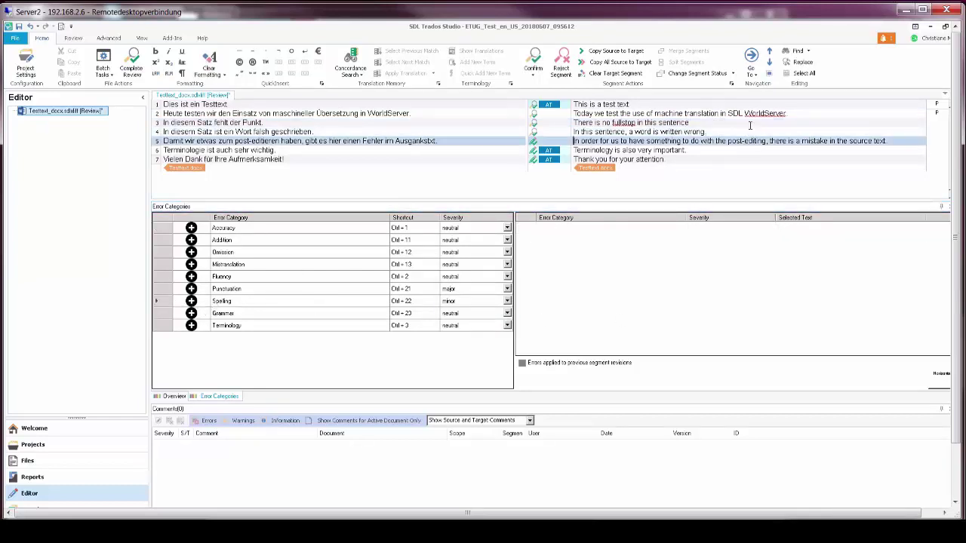
# Mark the word "mistake" in segment 5 as a neutral Mistranslation and assign a neutral Terminology error to the whole of segment 6.
pyautogui.moveTo(803, 142); pyautogui.dragTo(828, 142)
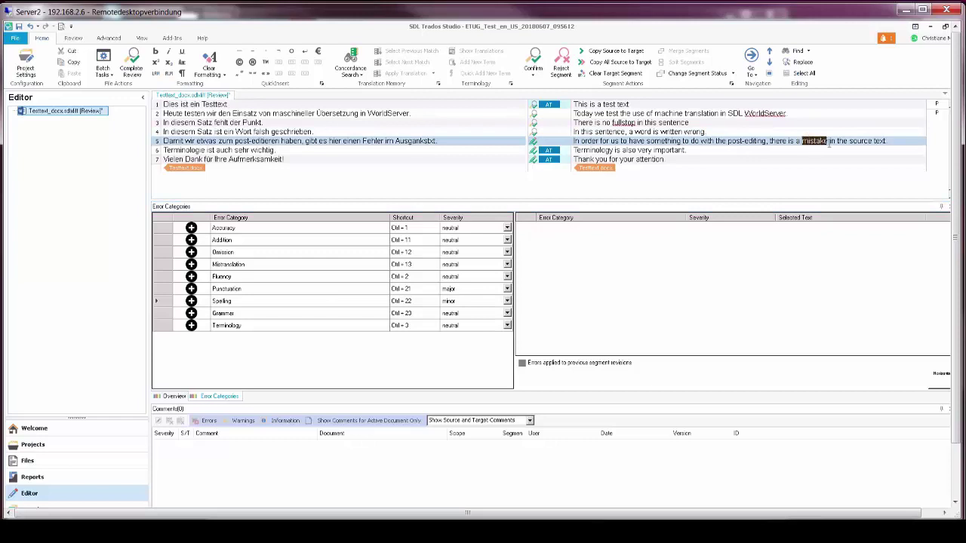
pyautogui.click(191, 264)
pyautogui.click(673, 151)
pyautogui.hotkey('ctrl', '3')
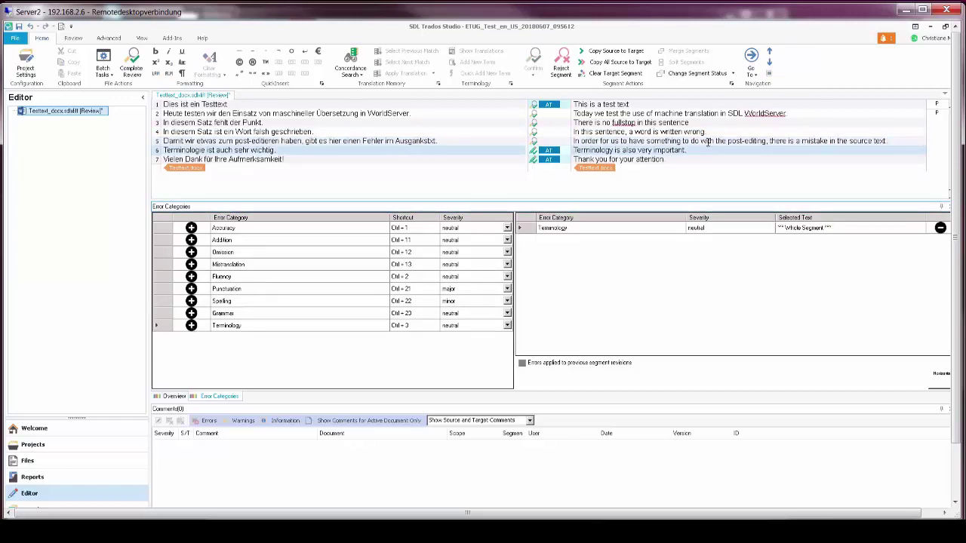
# Approve the remaining segments, complete the review of the document and confirm posting it to DQF.
pyautogui.press('Down')
pyautogui.click(132, 69)
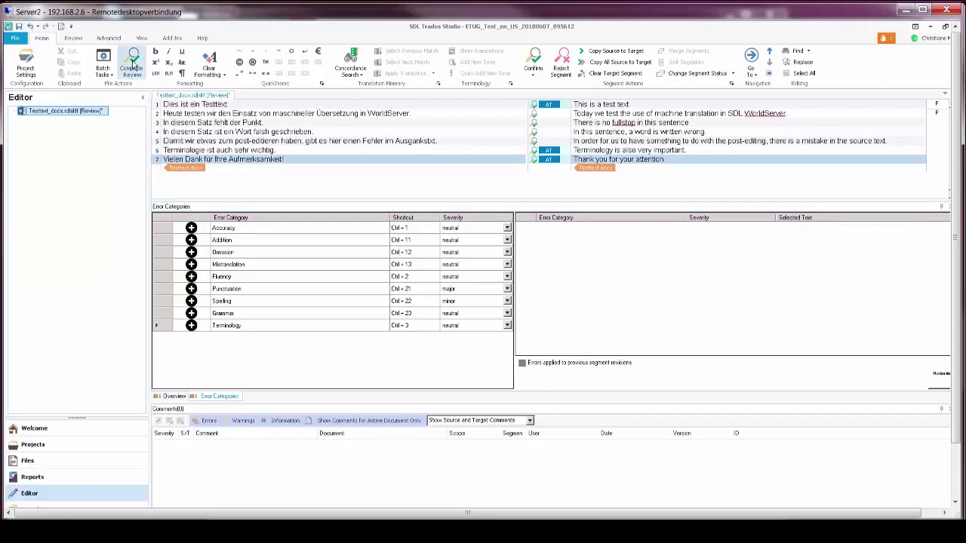
pyautogui.click(527, 321)
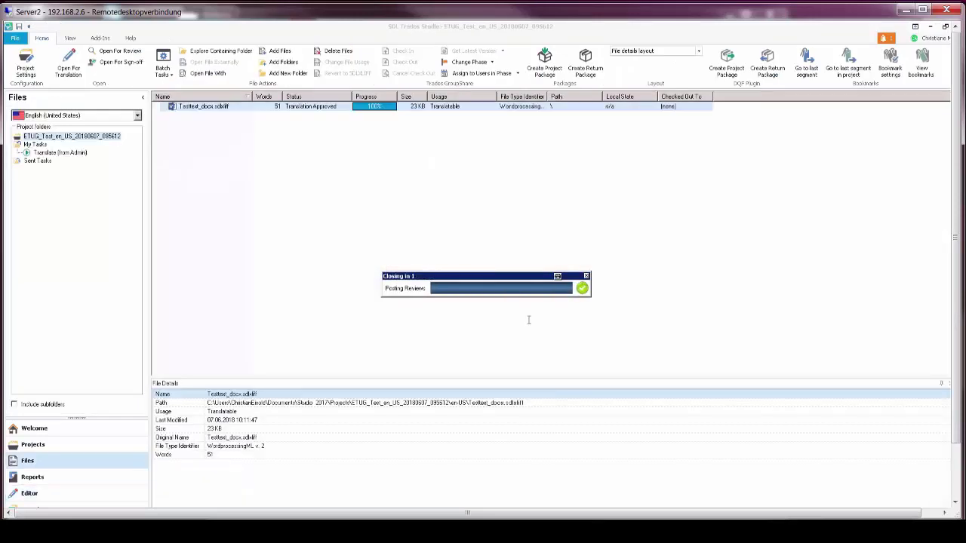
# Create a return package containing Testtext_docx.sdlxliff, saved as a file in the ETUG_presentation folder with no comment.
pyautogui.click(586, 64)
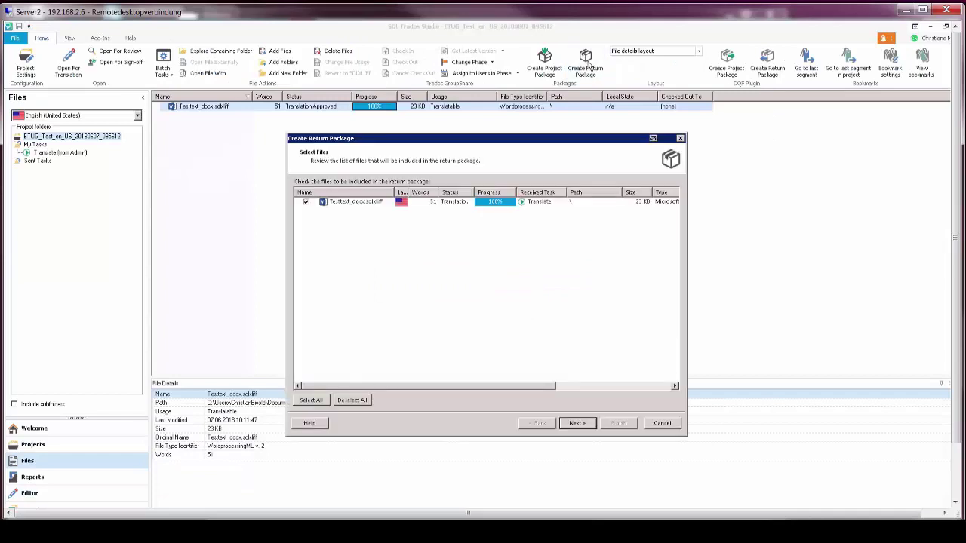
pyautogui.click(578, 423)
pyautogui.click(297, 218)
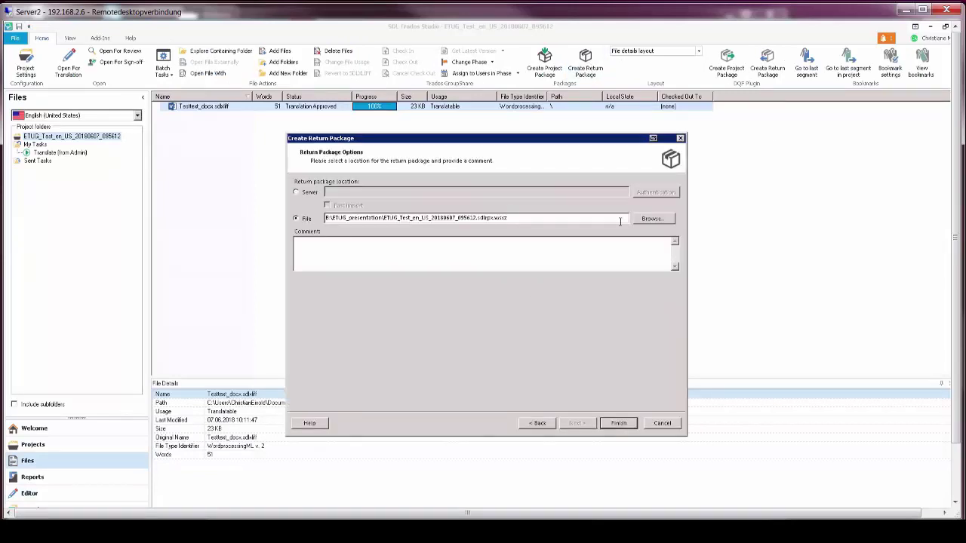
pyautogui.click(618, 423)
pyautogui.click(607, 428)
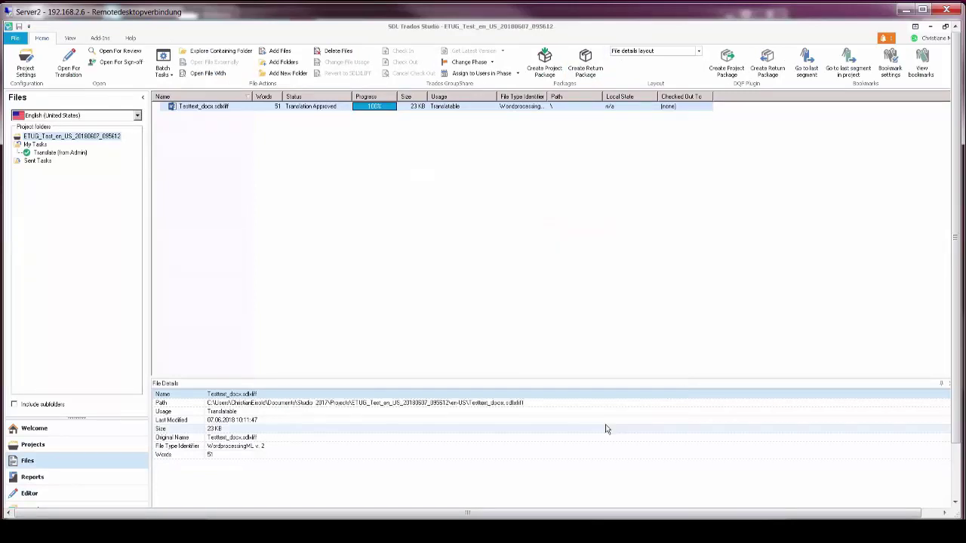
# Switch to the TAUS Quality Dashboard, reload the ETUG_Test project report and examine its activity summary and review settings.
pyautogui.click(303, 531)
pyautogui.press('F5')
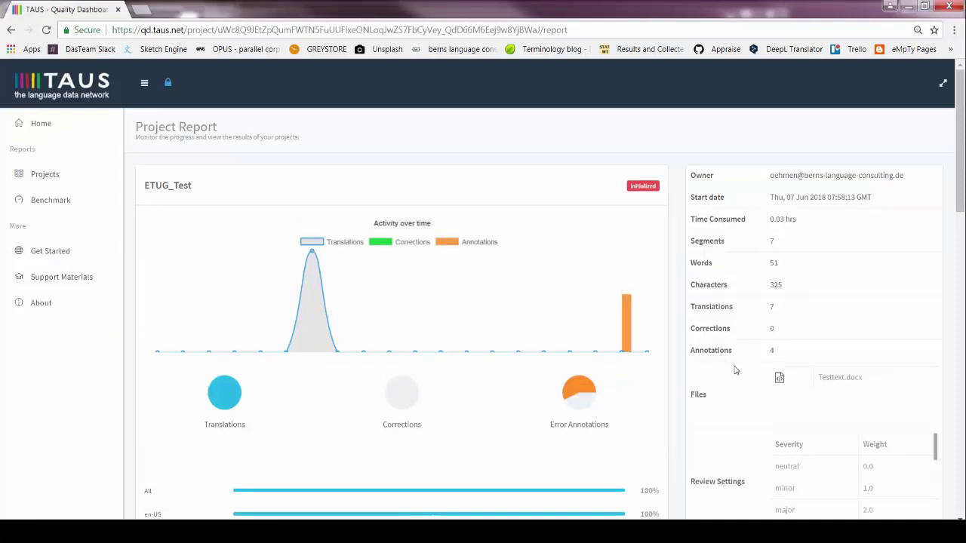
pyautogui.scroll(-2, 736, 370)
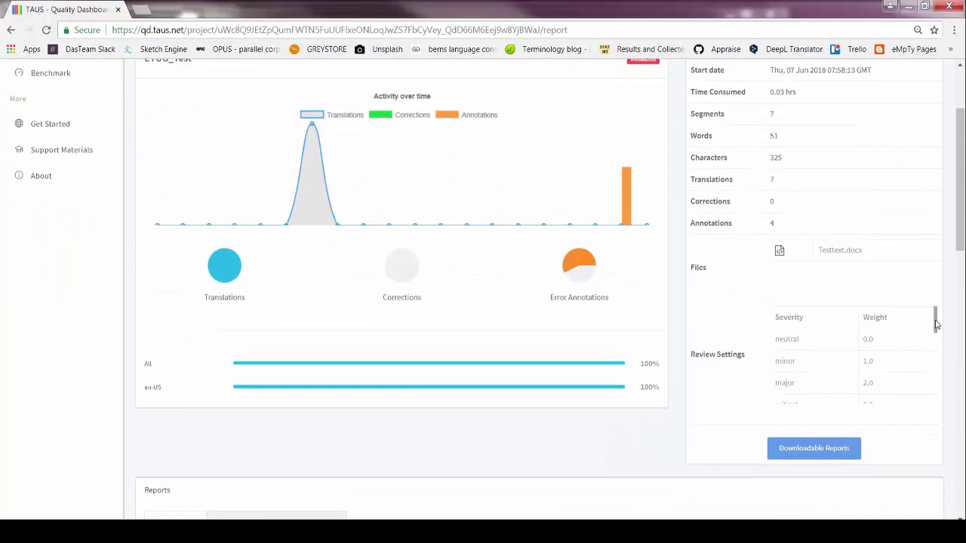
pyautogui.moveTo(936, 323); pyautogui.dragTo(953, 408)
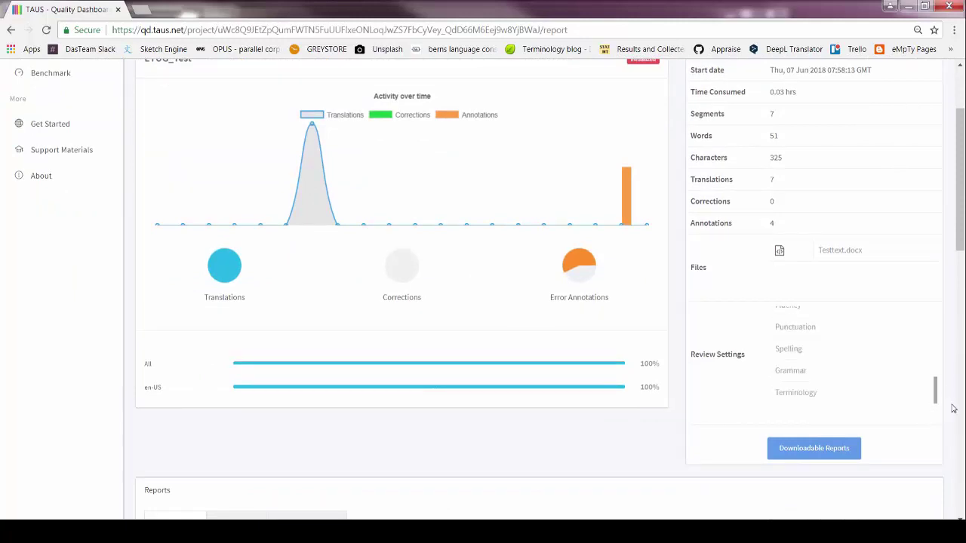
pyautogui.scroll(-4, 585, 463)
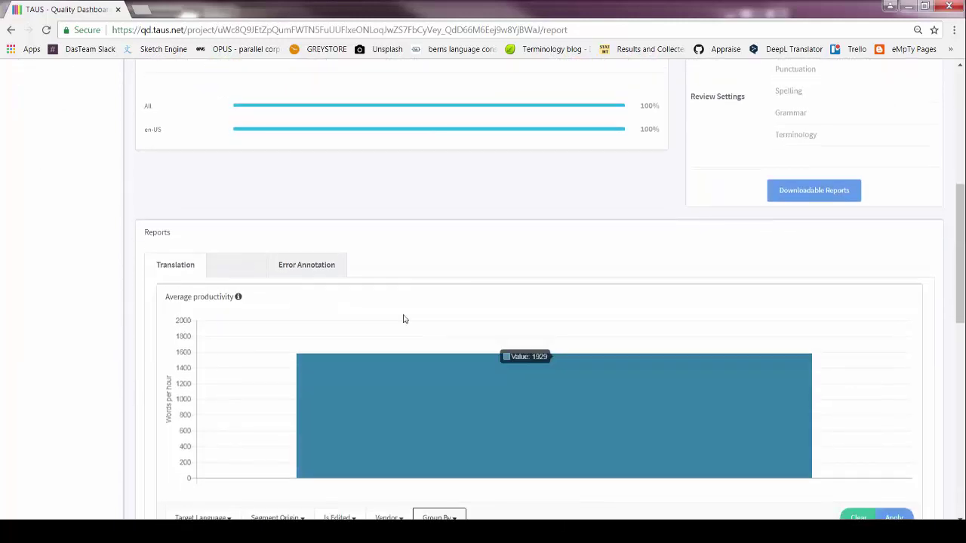
# Examine the Error Annotation report charts for segments with errors, error density, weighted errors and error distribution.
pyautogui.scroll(-1, 403, 319)
pyautogui.click(323, 218)
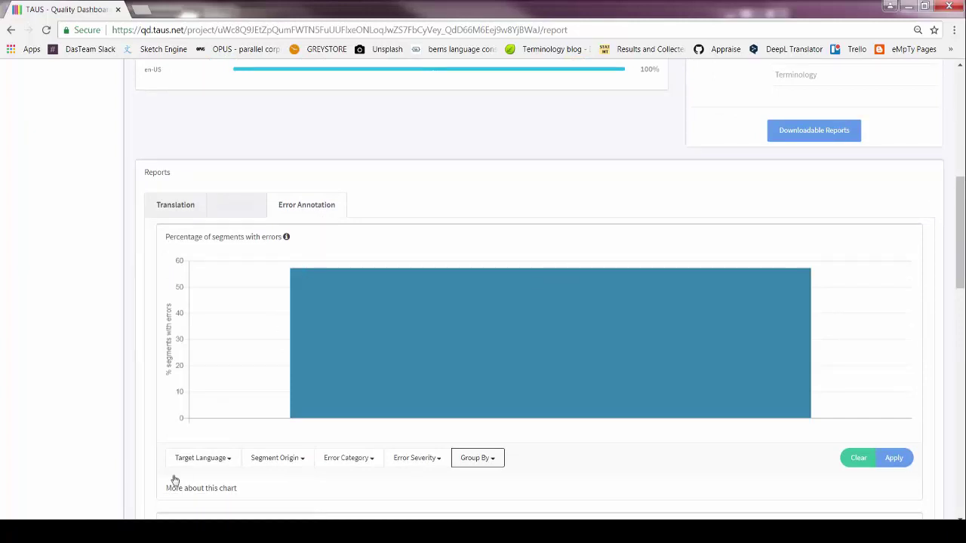
pyautogui.scroll(-2, 143, 408)
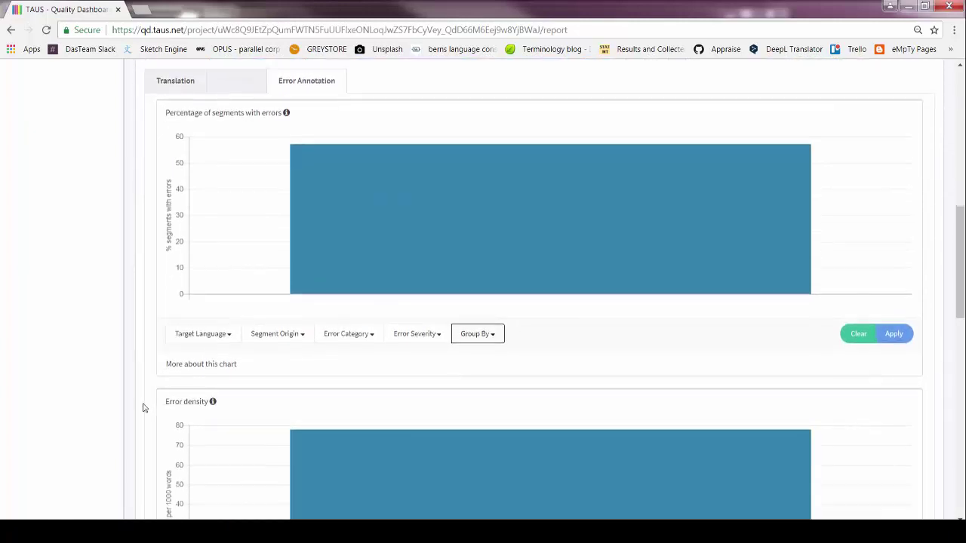
pyautogui.scroll(-1, 144, 408)
pyautogui.scroll(-2, 143, 407)
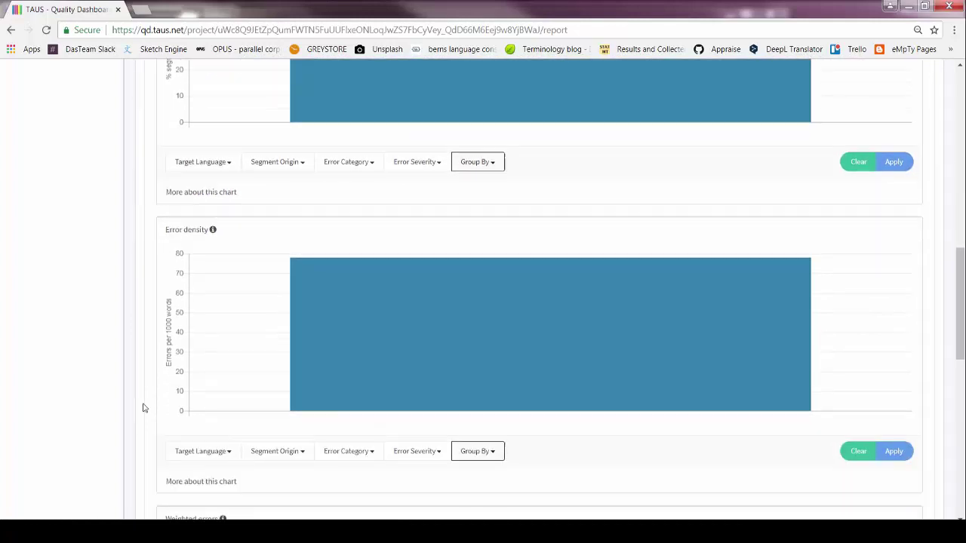
pyautogui.scroll(-3, 143, 407)
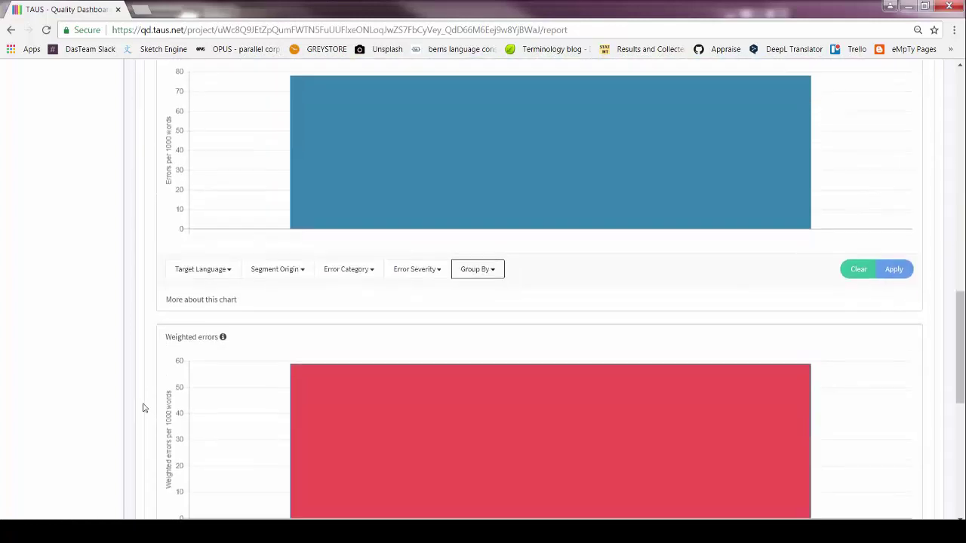
pyautogui.scroll(-3, 144, 408)
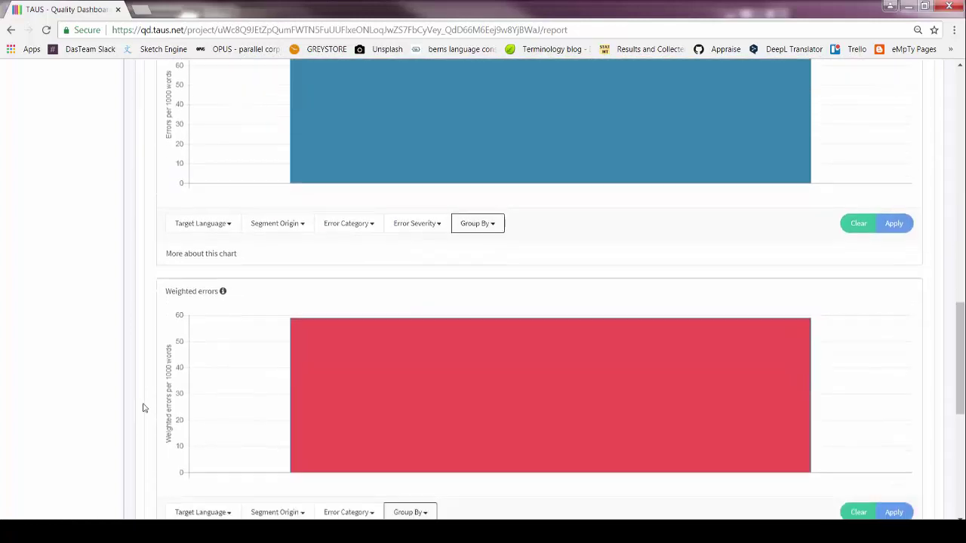
pyautogui.scroll(-3, 143, 407)
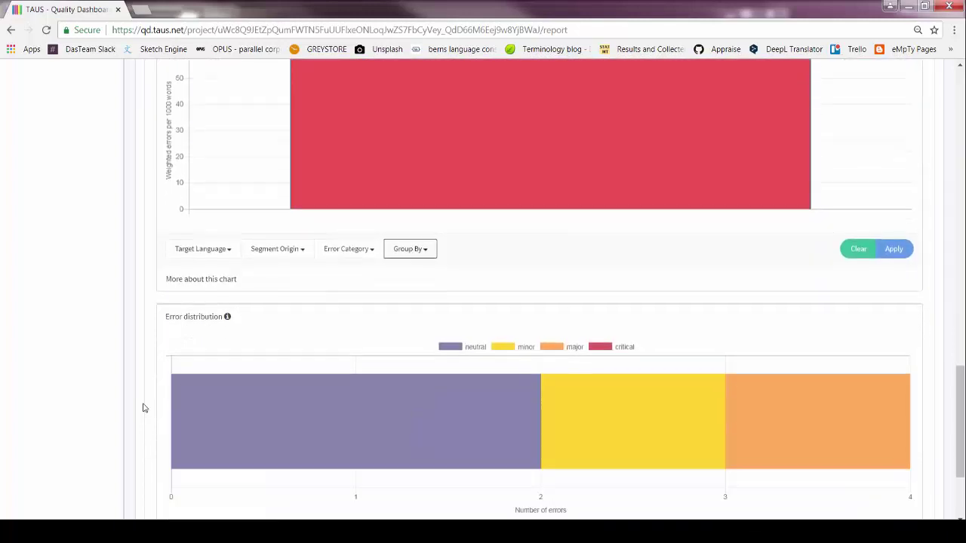
pyautogui.scroll(-1, 143, 408)
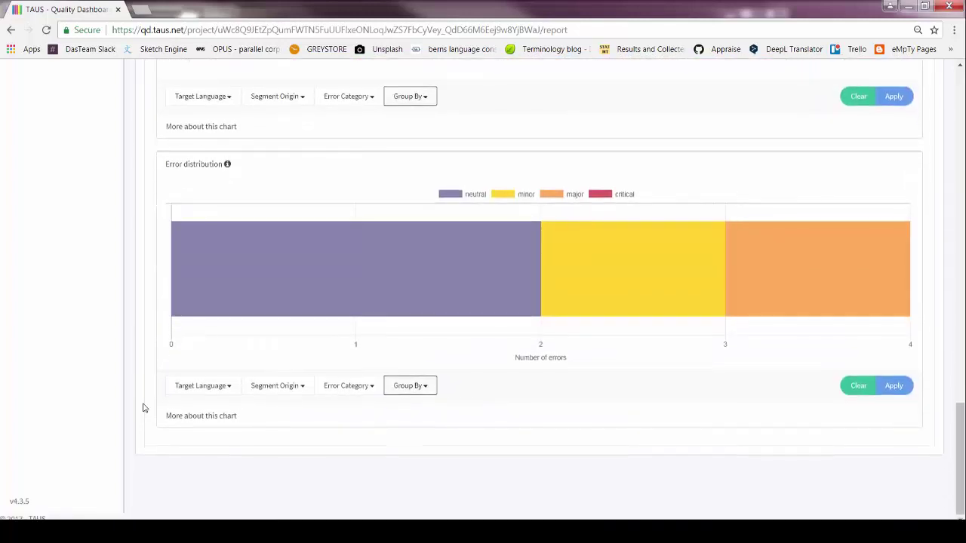
# Switch to WorldServer, import the review return package as offline work and complete the task's Review step with Complete as next step.
pyautogui.click(909, 7)
pyautogui.moveTo(276, 509)
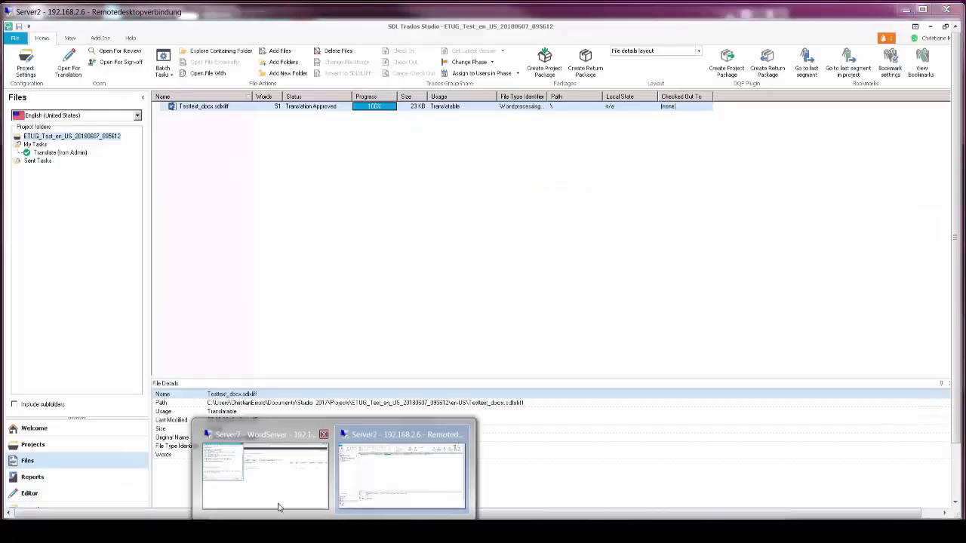
pyautogui.click(405, 475)
pyautogui.click(47, 97)
pyautogui.click(366, 129)
pyautogui.click(399, 295)
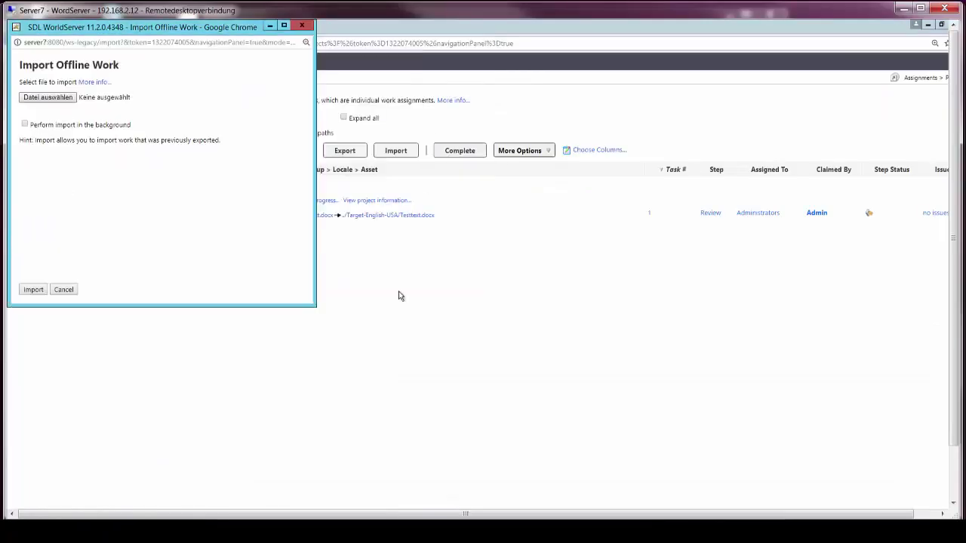
pyautogui.click(35, 291)
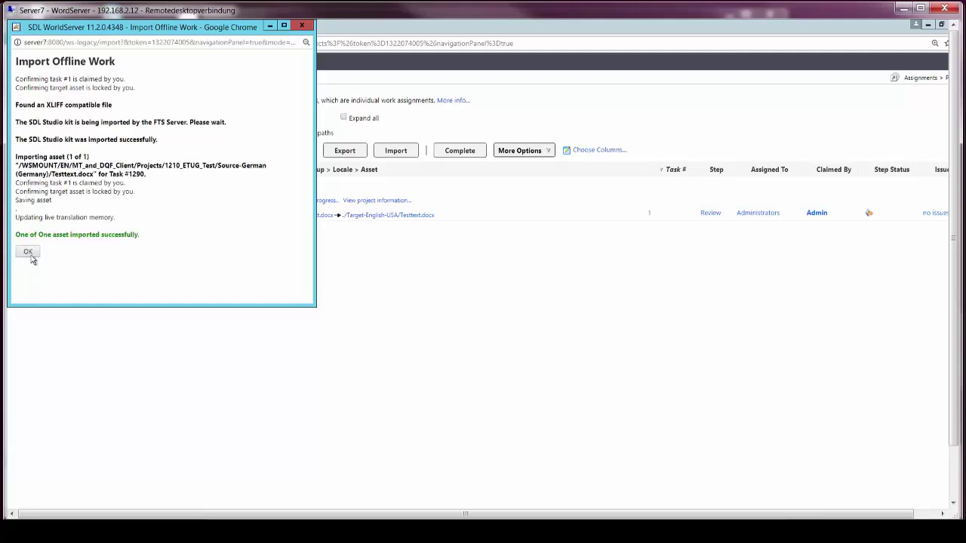
pyautogui.click(30, 255)
pyautogui.click(453, 154)
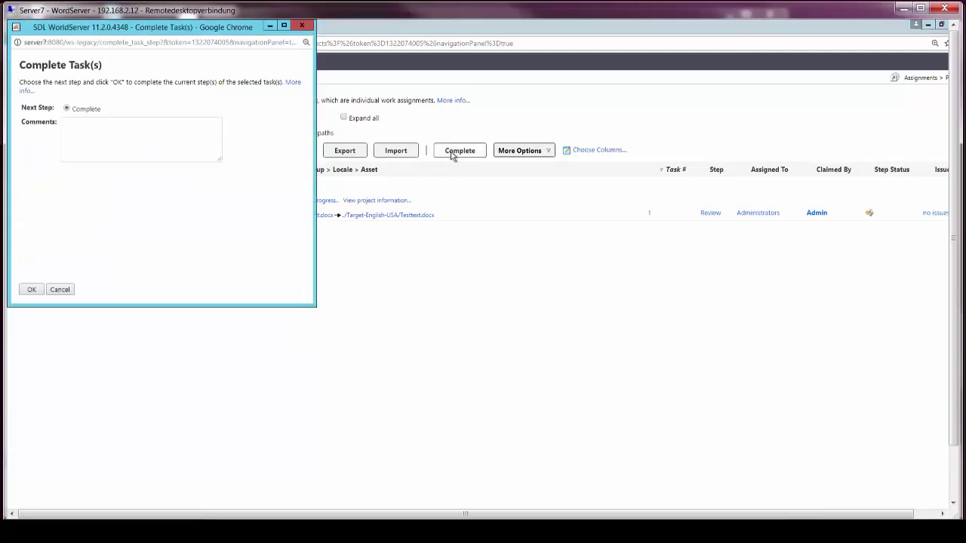
pyautogui.click(28, 292)
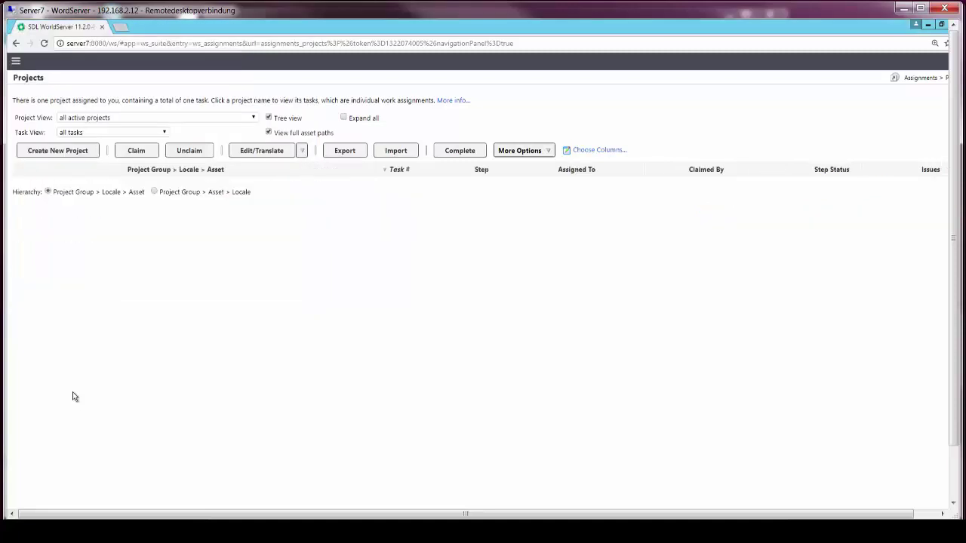
# List all completed and canceled projects in WorldServer and open the ETUG_Test project.
pyautogui.click(16, 60)
pyautogui.click(38, 139)
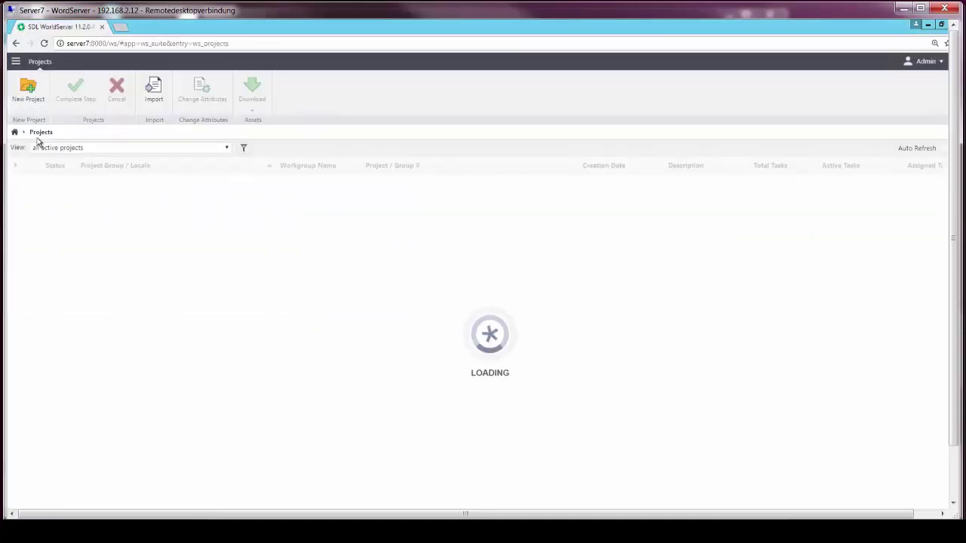
pyautogui.click(73, 150)
pyautogui.click(64, 215)
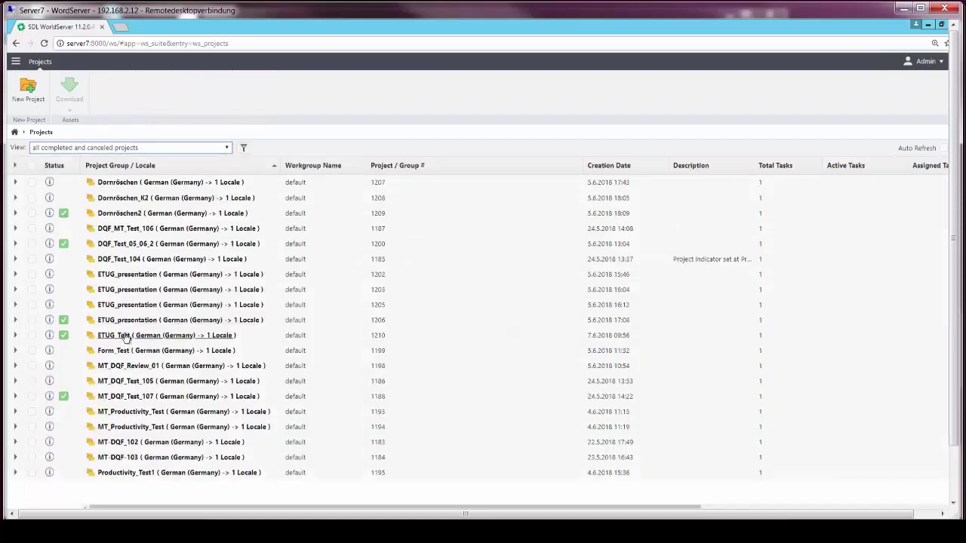
pyautogui.click(127, 335)
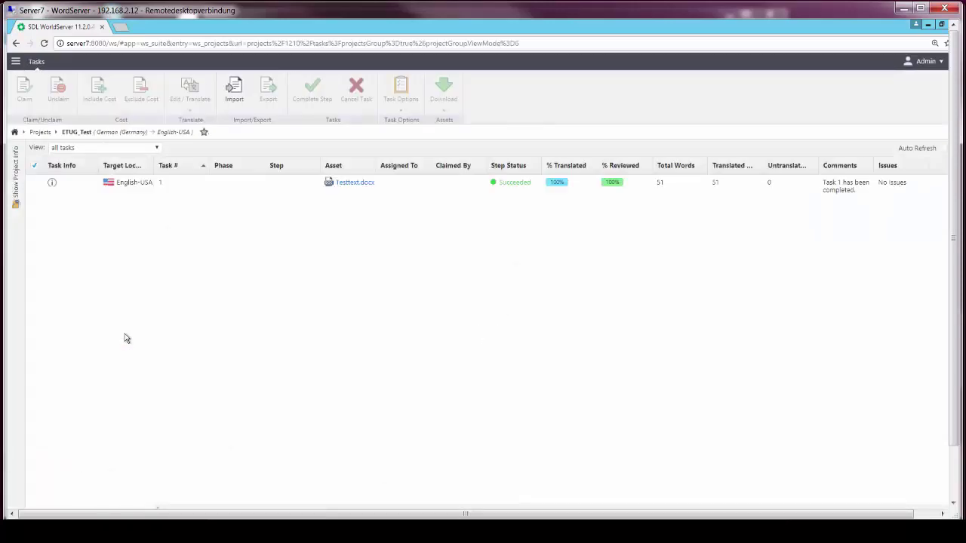
# Show the information for task 1 of ETUG_Test and examine the end of its workflow diagram.
pyautogui.click(51, 182)
pyautogui.moveTo(413, 238); pyautogui.dragTo(410, 217)
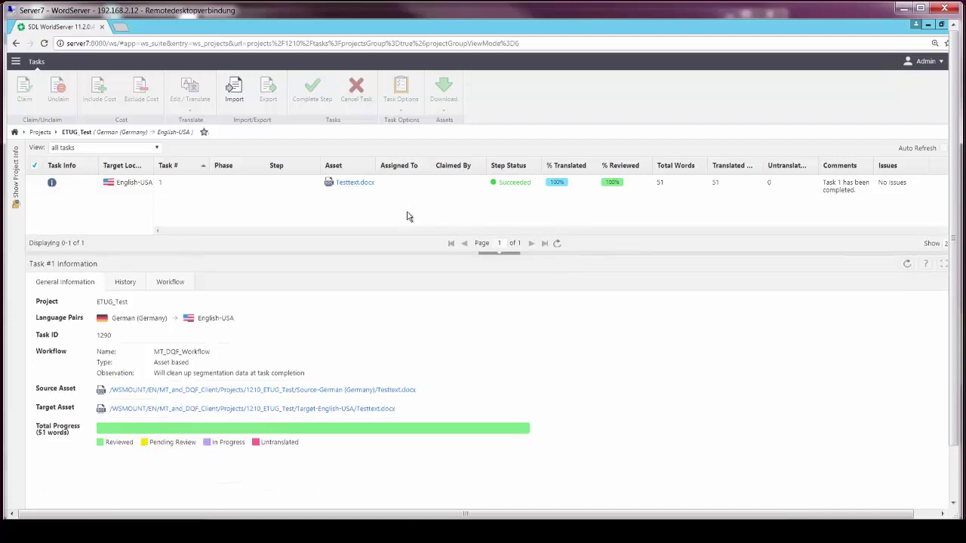
pyautogui.click(173, 282)
pyautogui.scroll(-5, 637, 426)
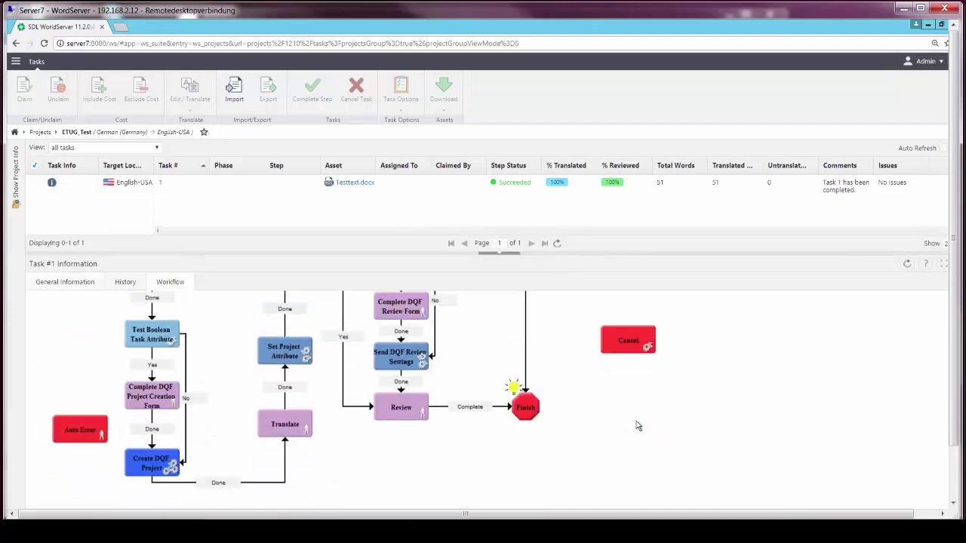